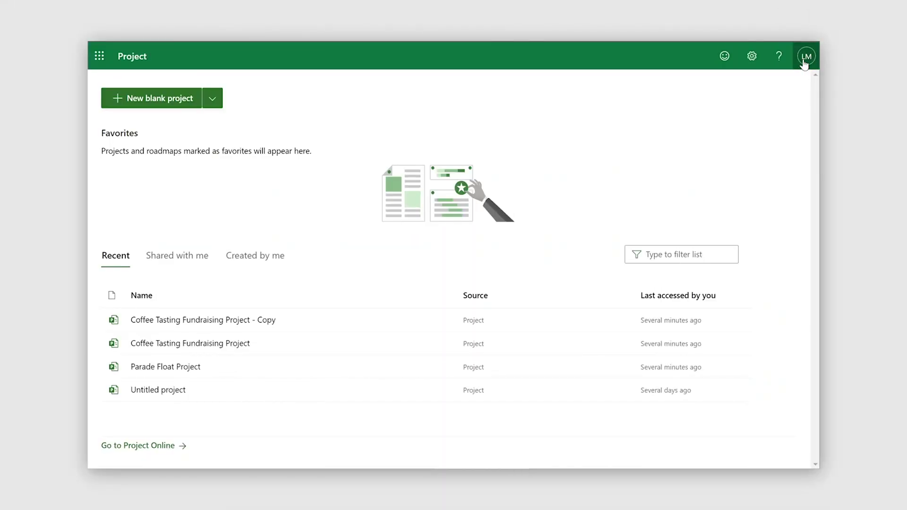
{"action": "left_click", "coordinate": [804, 61]}
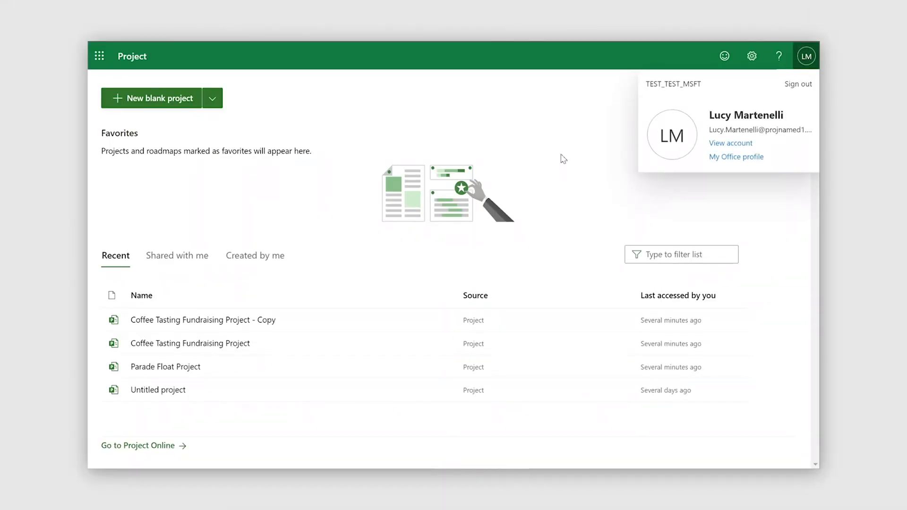
{"action": "left_click", "coordinate": [563, 159]}
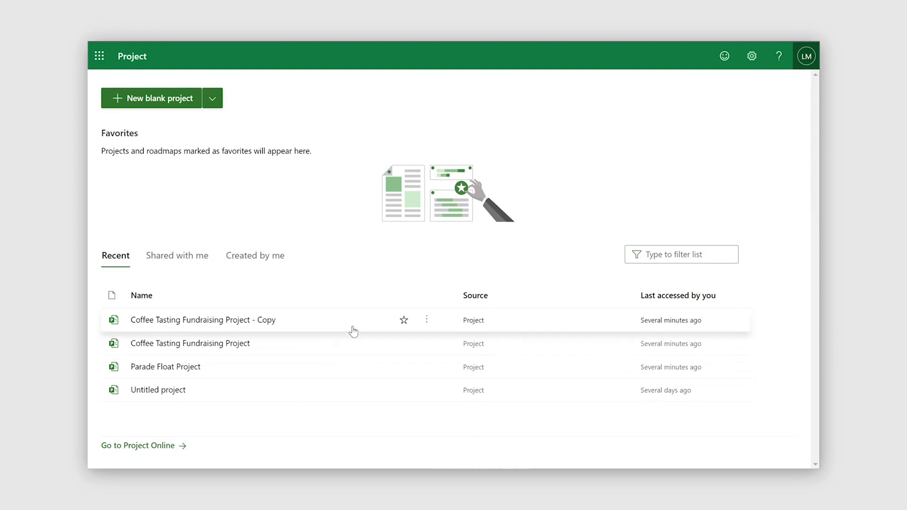
{"action": "left_click", "coordinate": [225, 343]}
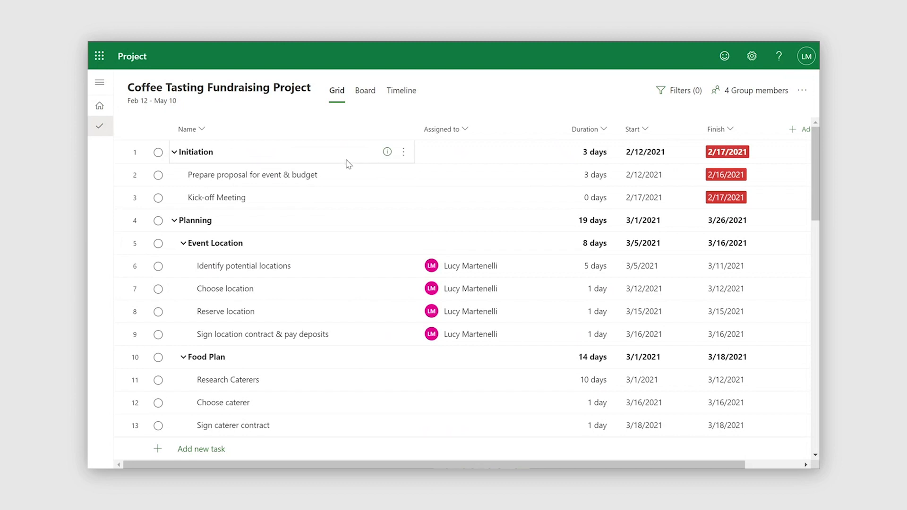
Show the Coffee Tasting Fundraising Project on the Timeline, with the task list widened to show full task names
{"action": "scroll", "coordinate": [302, 250], "scroll_direction": "down", "scroll_amount": 9}
{"action": "scroll", "coordinate": [272, 271], "scroll_direction": "down", "scroll_amount": 3}
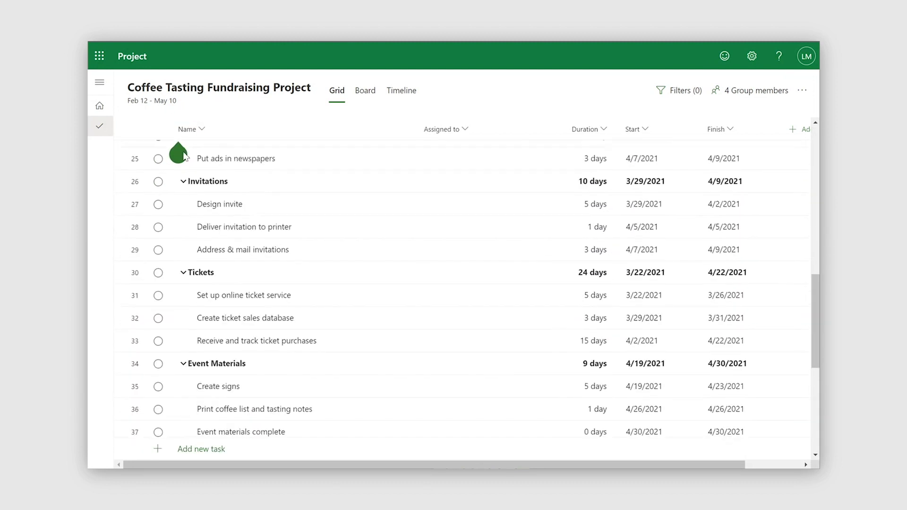
{"action": "scroll", "coordinate": [617, 196], "scroll_direction": "up", "scroll_amount": 5}
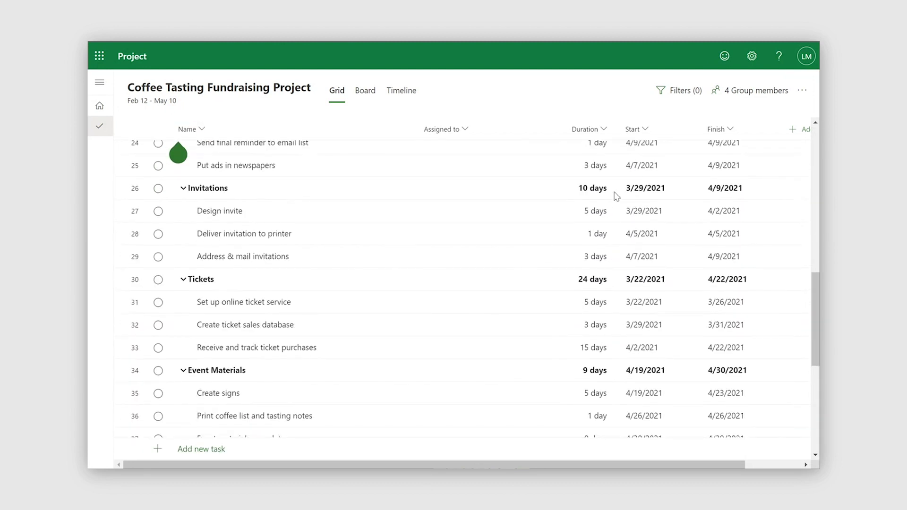
{"action": "left_click", "coordinate": [402, 91]}
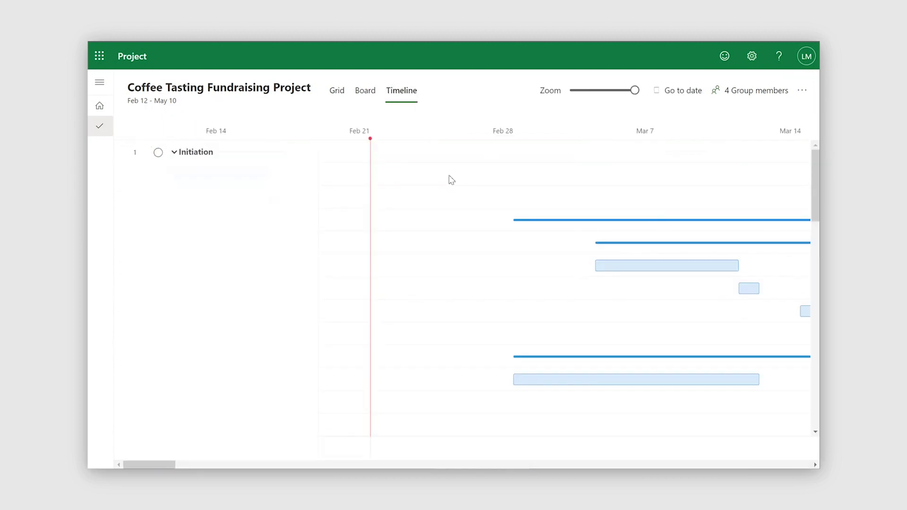
{"action": "mouse_move", "coordinate": [410, 464]}
{"action": "left_mouse_down"}
{"action": "mouse_move", "coordinate": [444, 465]}
{"action": "mouse_move", "coordinate": [376, 445]}
{"action": "mouse_move", "coordinate": [412, 448]}
{"action": "left_mouse_up"}
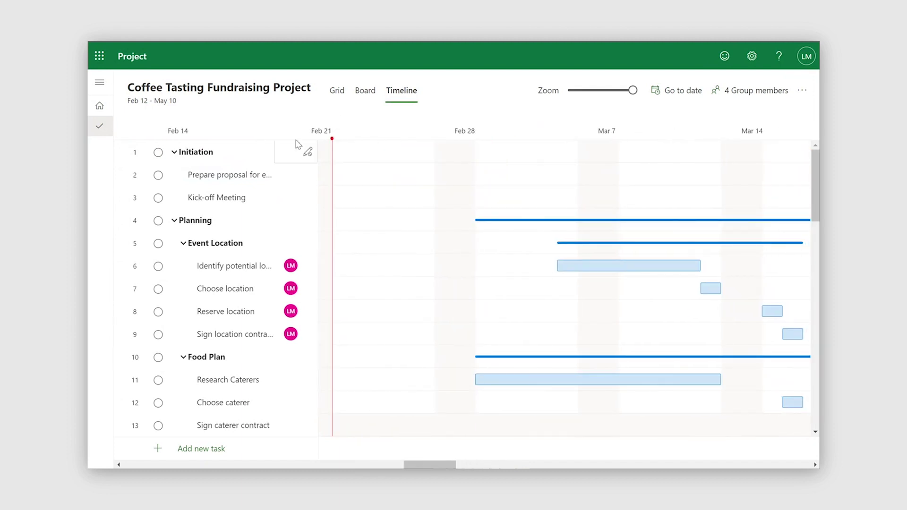
{"action": "left_click_drag", "start_coordinate": [315, 186], "coordinate": [413, 214]}
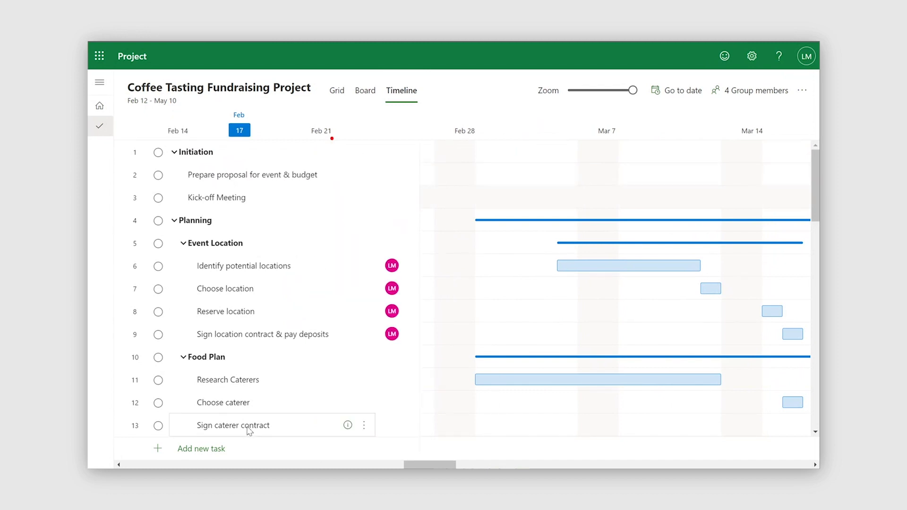
{"action": "mouse_move", "coordinate": [416, 466]}
{"action": "left_mouse_down"}
{"action": "mouse_move", "coordinate": [437, 466]}
{"action": "mouse_move", "coordinate": [413, 466]}
{"action": "left_mouse_up"}
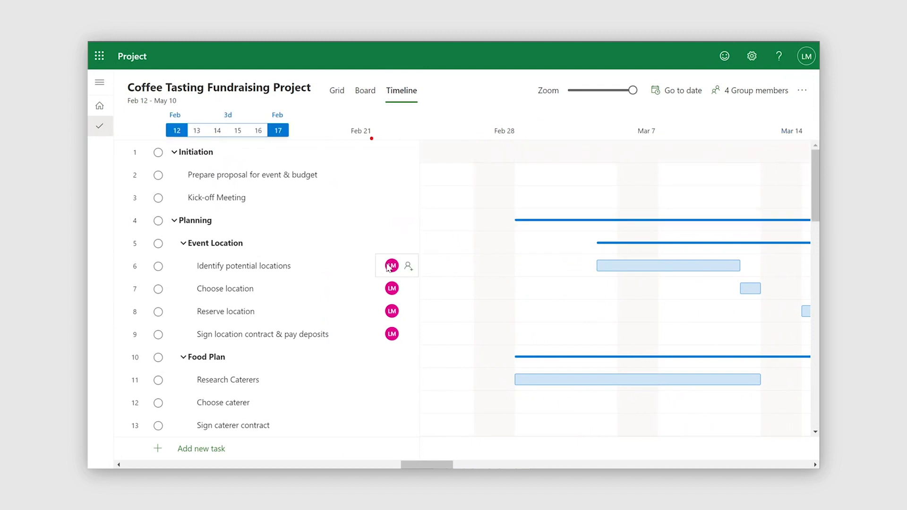
Zoom the timeline to weeks and drag Identify potential locations to run Mar 9–15
{"action": "mouse_move", "coordinate": [383, 338]}
{"action": "left_click_drag", "start_coordinate": [633, 90], "coordinate": [569, 90]}
{"action": "scroll", "coordinate": [503, 256], "scroll_direction": "down", "scroll_amount": 5}
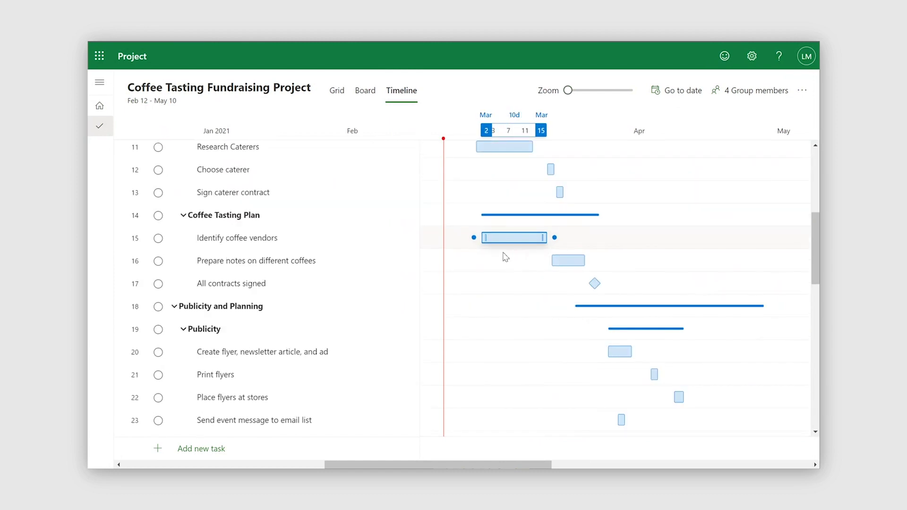
{"action": "scroll", "coordinate": [505, 256], "scroll_direction": "up", "scroll_amount": 5}
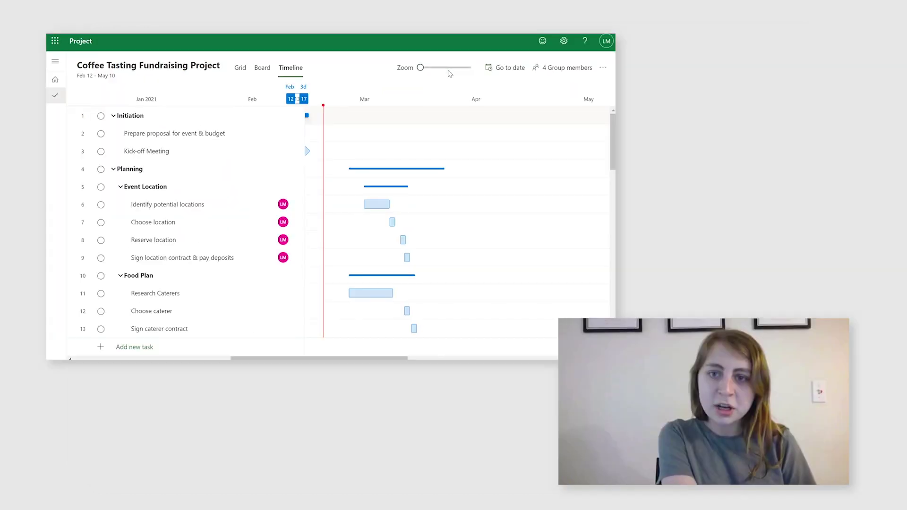
{"action": "left_click", "coordinate": [446, 68]}
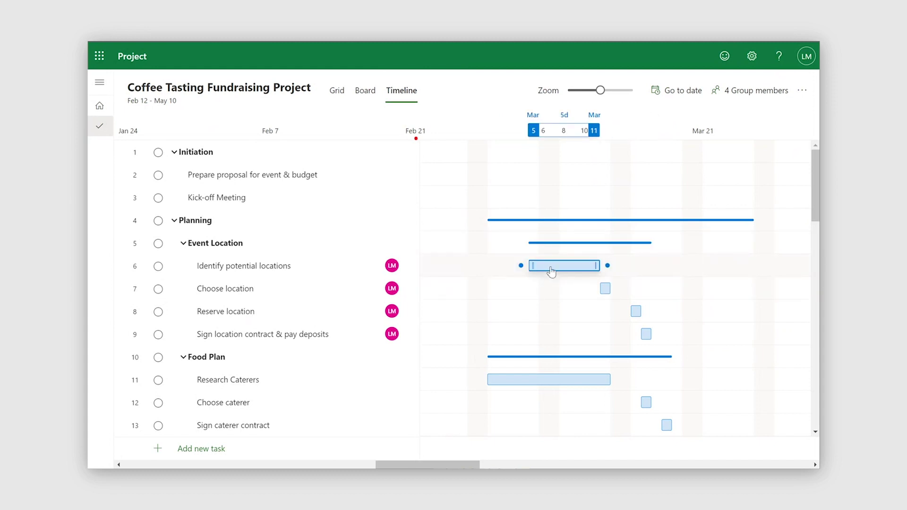
{"action": "left_click_drag", "start_coordinate": [552, 270], "coordinate": [602, 282]}
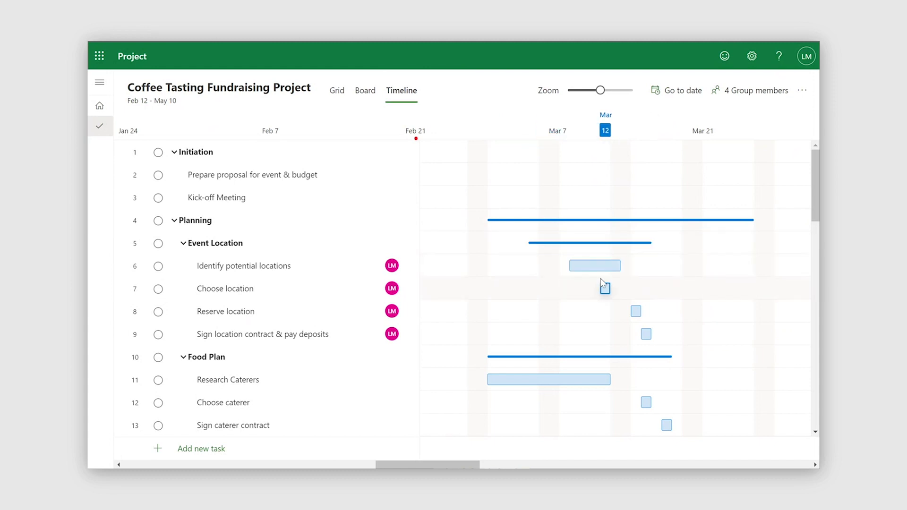
{"action": "left_click", "coordinate": [622, 267]}
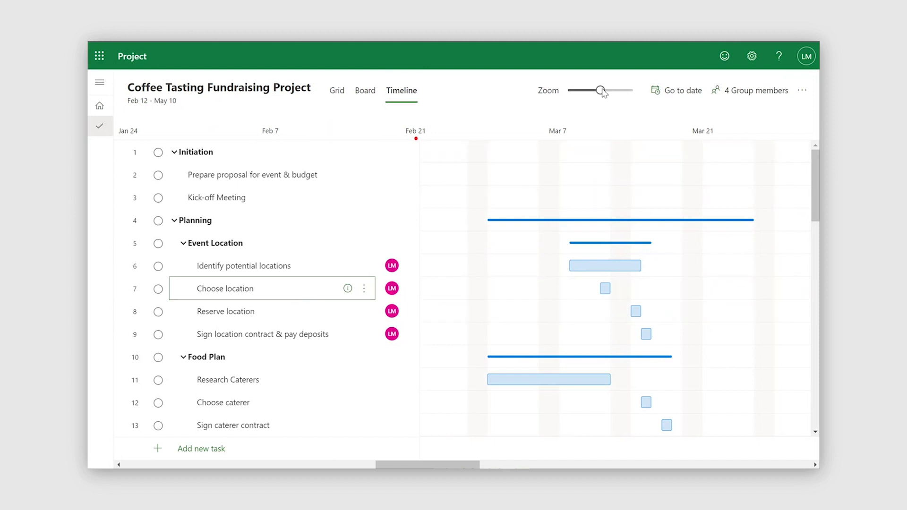
Zoom to days and move Choose location, Reserve location and Sign location contract to Mar 16, 17 and 18
{"action": "left_click_drag", "start_coordinate": [600, 91], "coordinate": [635, 97]}
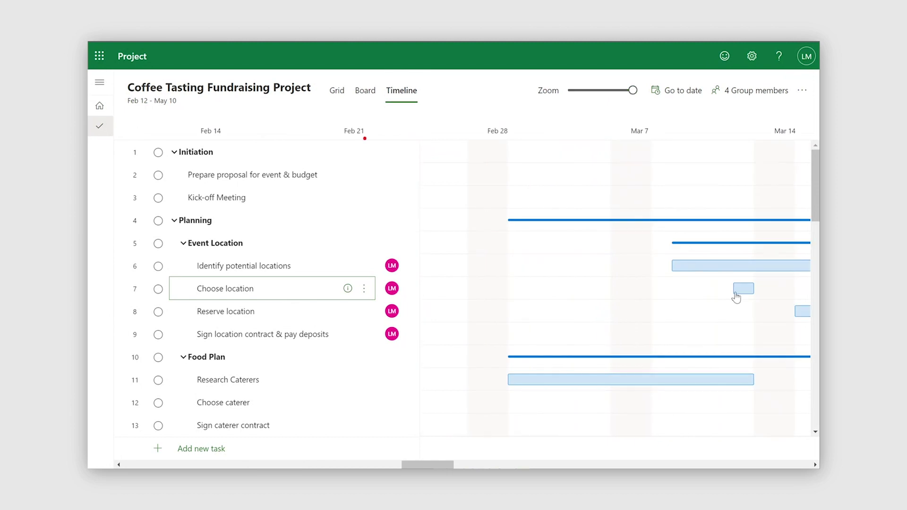
{"action": "mouse_move", "coordinate": [432, 462]}
{"action": "left_mouse_down"}
{"action": "mouse_move", "coordinate": [464, 460]}
{"action": "mouse_move", "coordinate": [449, 461]}
{"action": "left_mouse_up"}
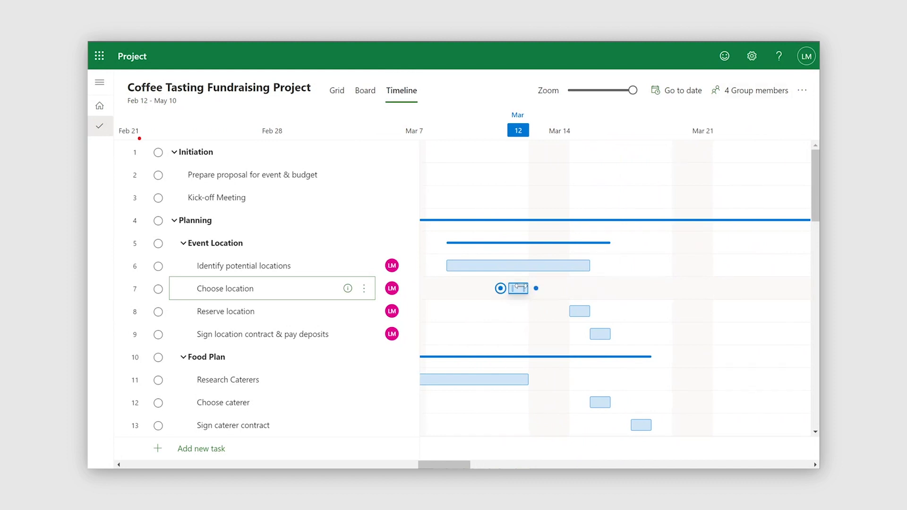
{"action": "left_click_drag", "start_coordinate": [518, 295], "coordinate": [620, 296]}
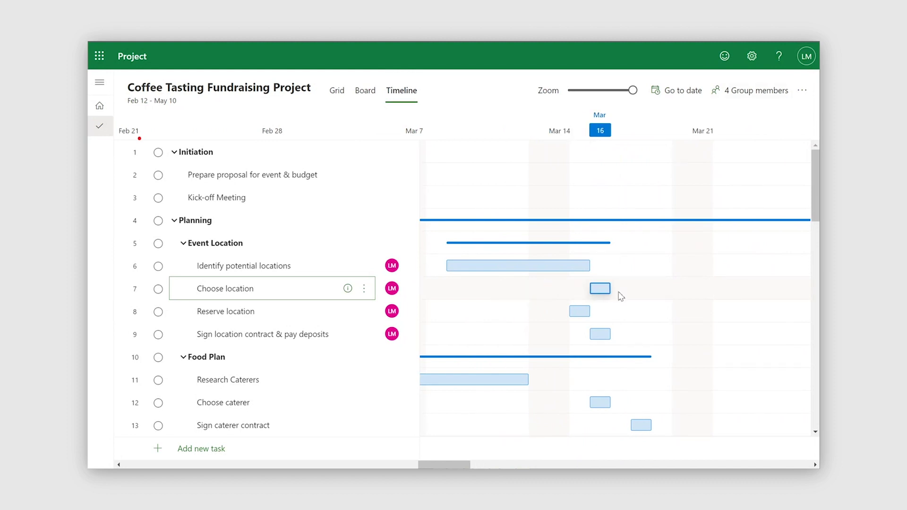
{"action": "left_click", "coordinate": [261, 316]}
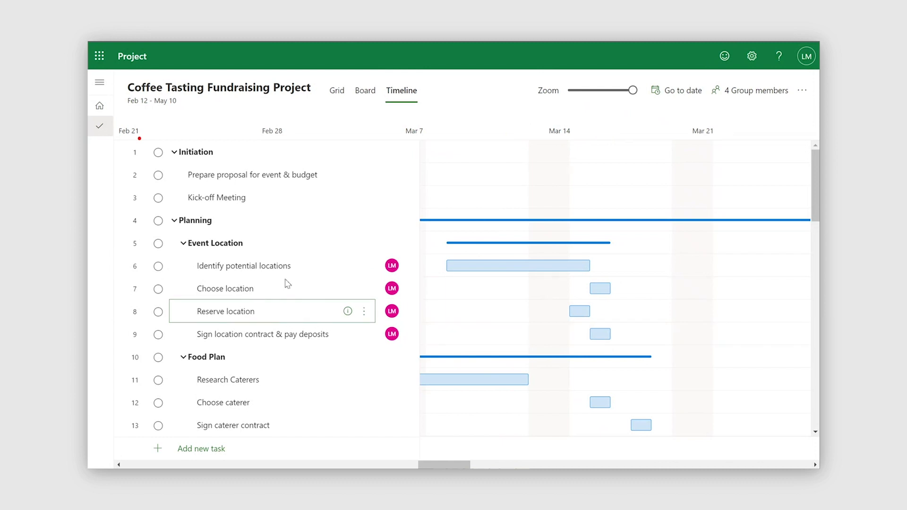
{"action": "mouse_move", "coordinate": [581, 314]}
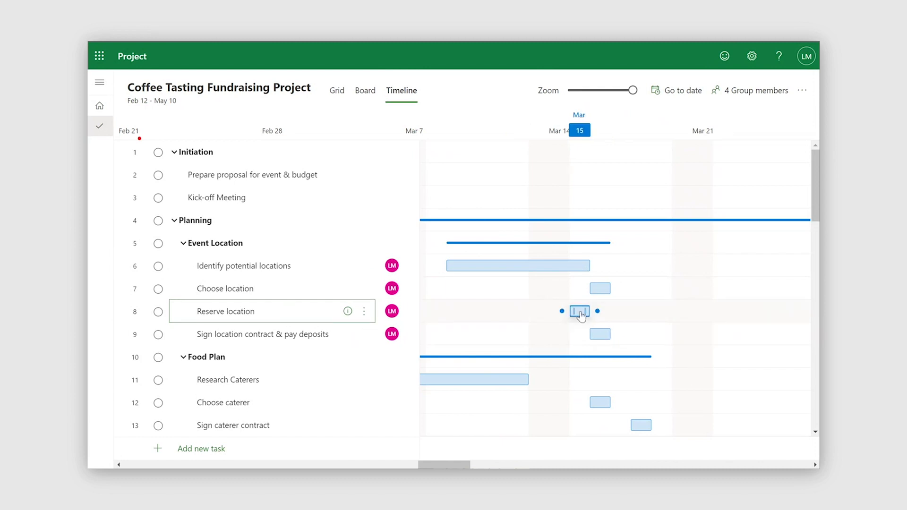
{"action": "left_click_drag", "start_coordinate": [597, 313], "coordinate": [638, 311]}
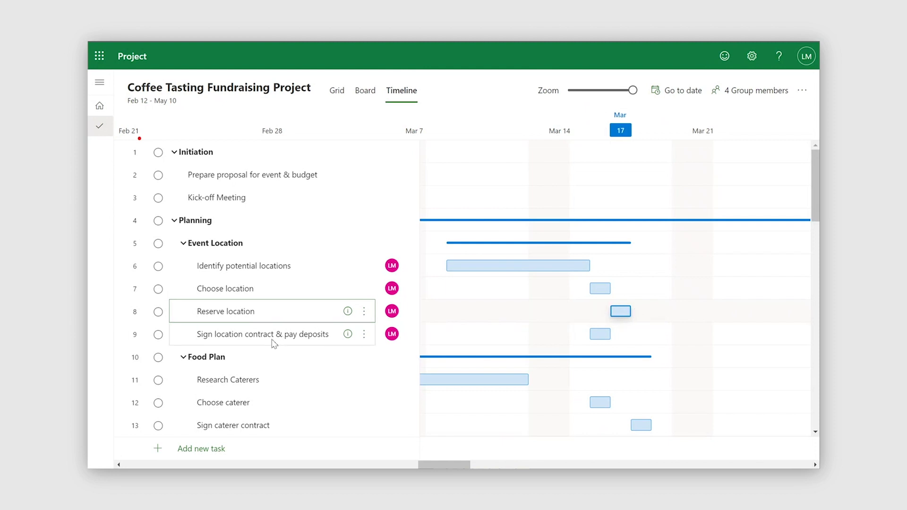
{"action": "mouse_move", "coordinate": [600, 333]}
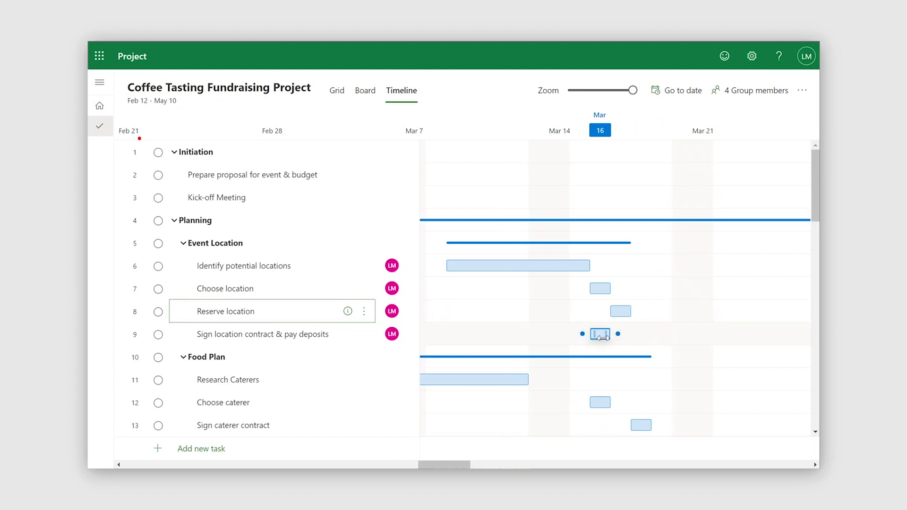
{"action": "left_click_drag", "start_coordinate": [619, 339], "coordinate": [643, 333]}
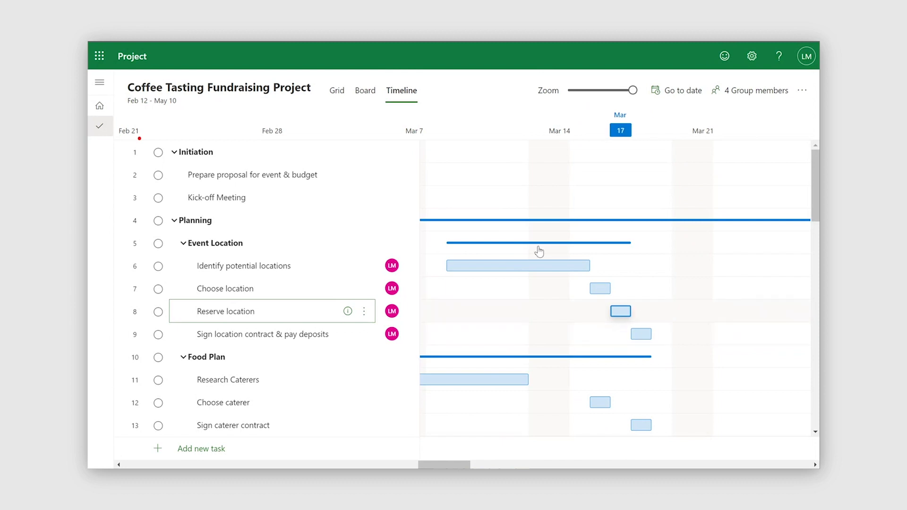
{"action": "mouse_move", "coordinate": [511, 266]}
{"action": "mouse_move", "coordinate": [628, 338]}
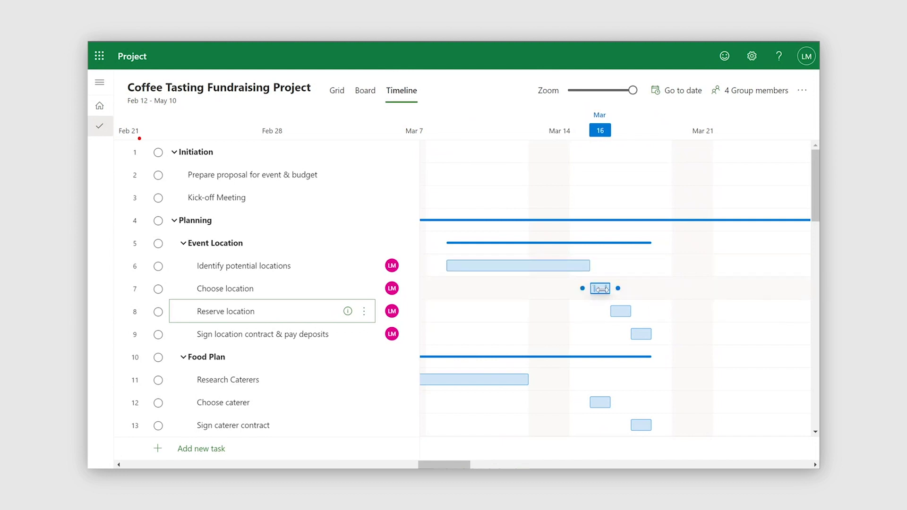
{"action": "mouse_move", "coordinate": [628, 312]}
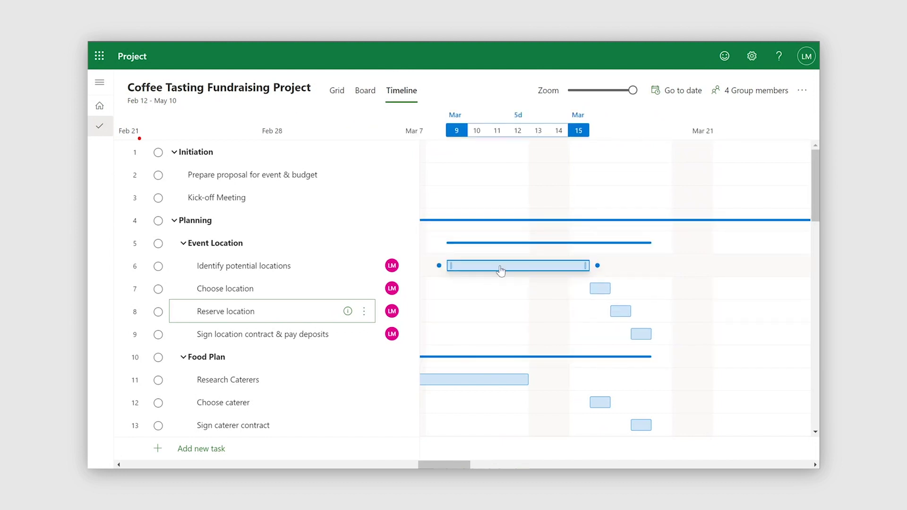
{"action": "scroll", "coordinate": [293, 279], "scroll_direction": "down", "scroll_amount": 10}
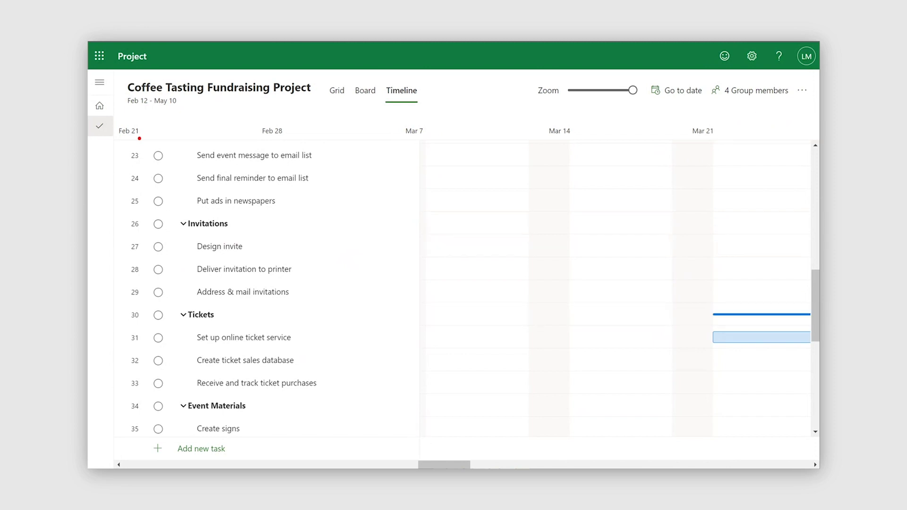
{"action": "left_click_drag", "start_coordinate": [449, 467], "coordinate": [460, 466]}
{"action": "scroll", "coordinate": [373, 292], "scroll_direction": "up", "scroll_amount": 3}
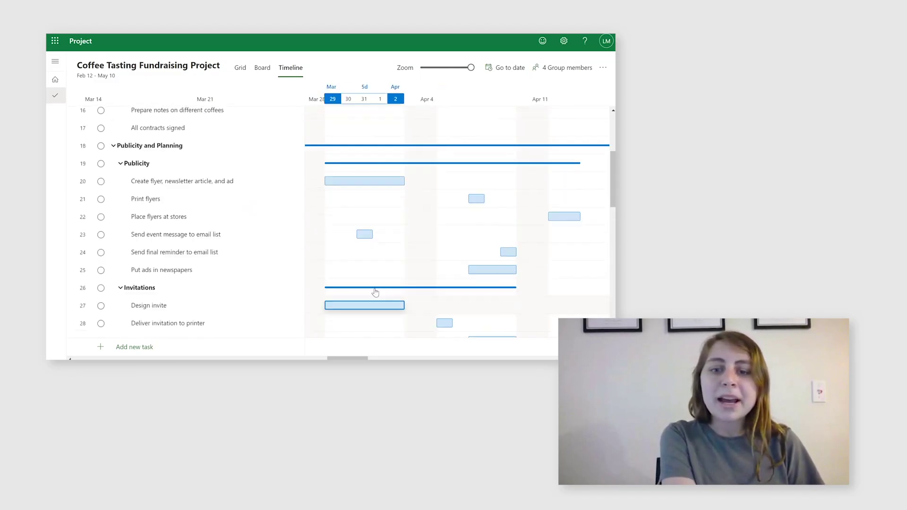
{"action": "scroll", "coordinate": [189, 172], "scroll_direction": "up", "scroll_amount": 4}
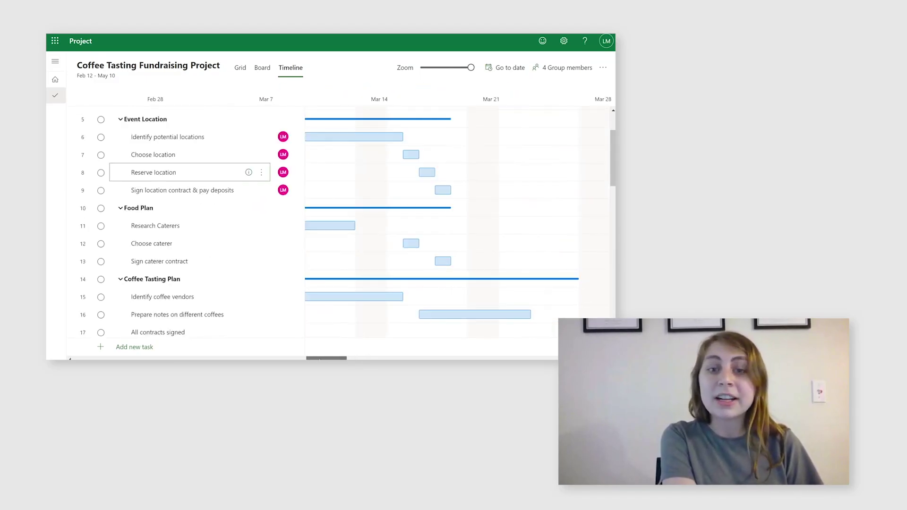
{"action": "scroll", "coordinate": [189, 173], "scroll_direction": "left", "scroll_amount": 3}
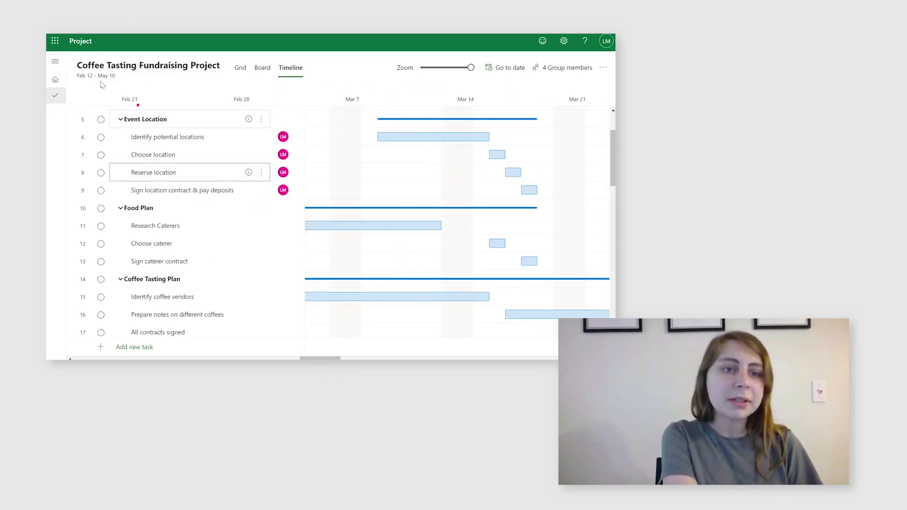
{"action": "left_click", "coordinate": [56, 79]}
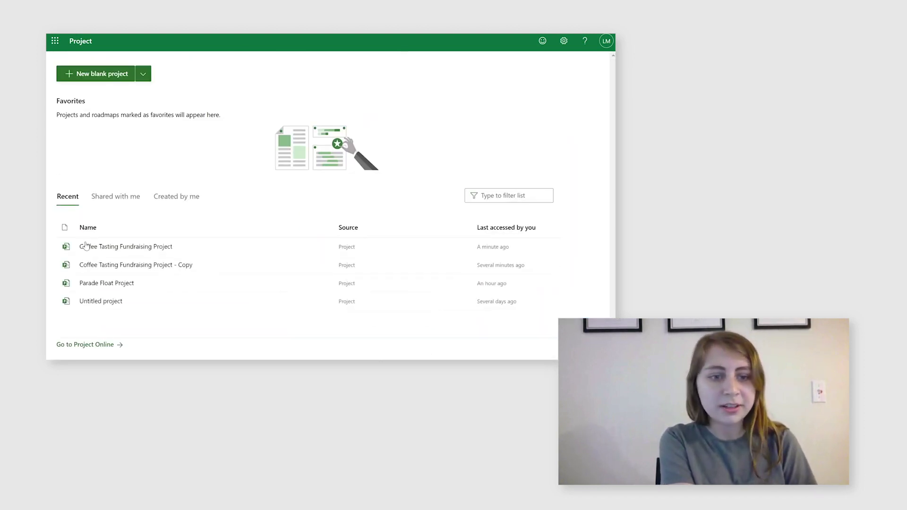
Open 'Coffee Tasting Fundraising Project - Copy' from Recent and view it as a Timeline
{"action": "left_click", "coordinate": [105, 267]}
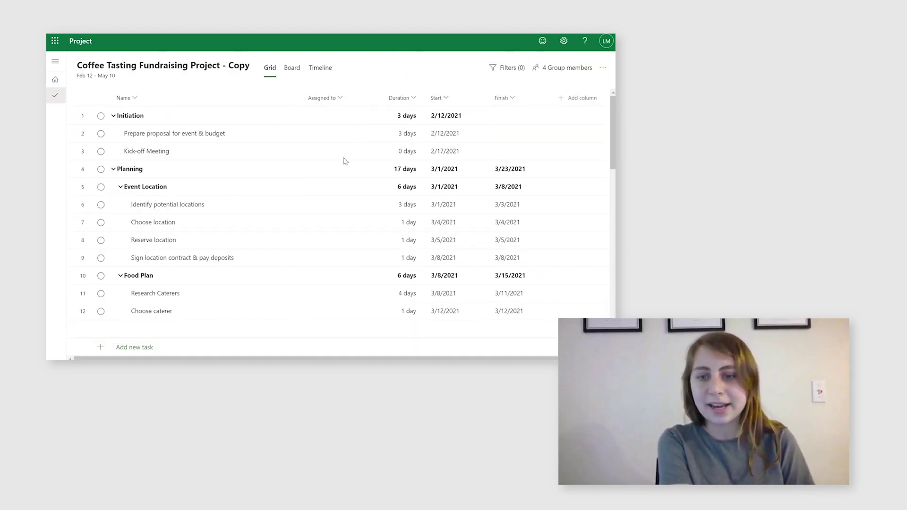
{"action": "left_click", "coordinate": [333, 65]}
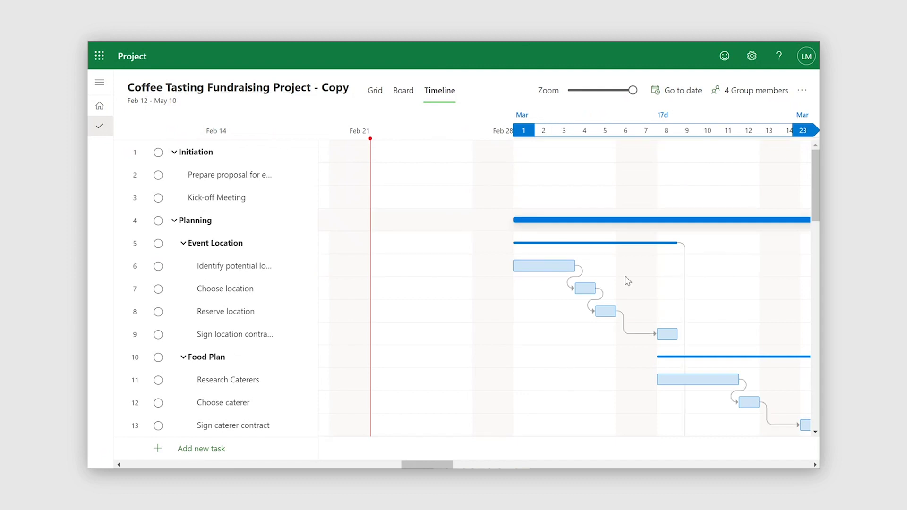
Widen the task name column and move Identify potential locations two days later to Mar 3–5
{"action": "mouse_move", "coordinate": [578, 301]}
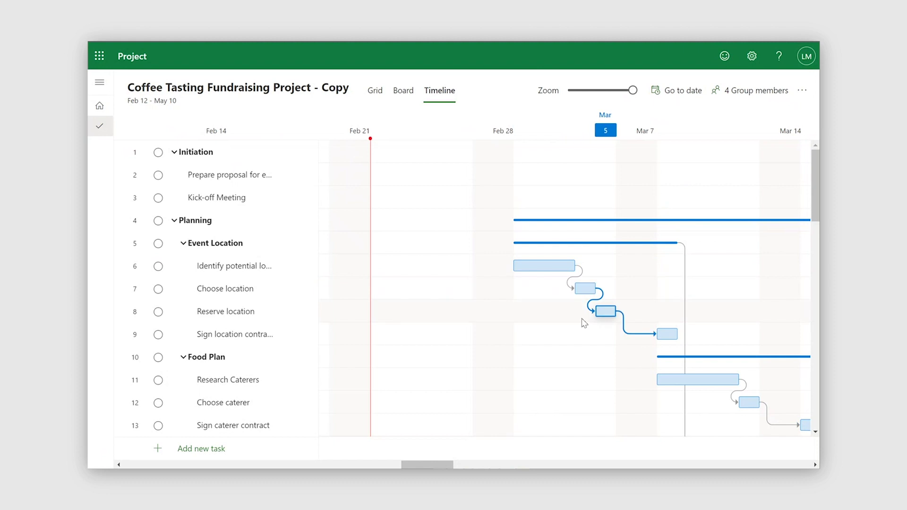
{"action": "mouse_move", "coordinate": [530, 265]}
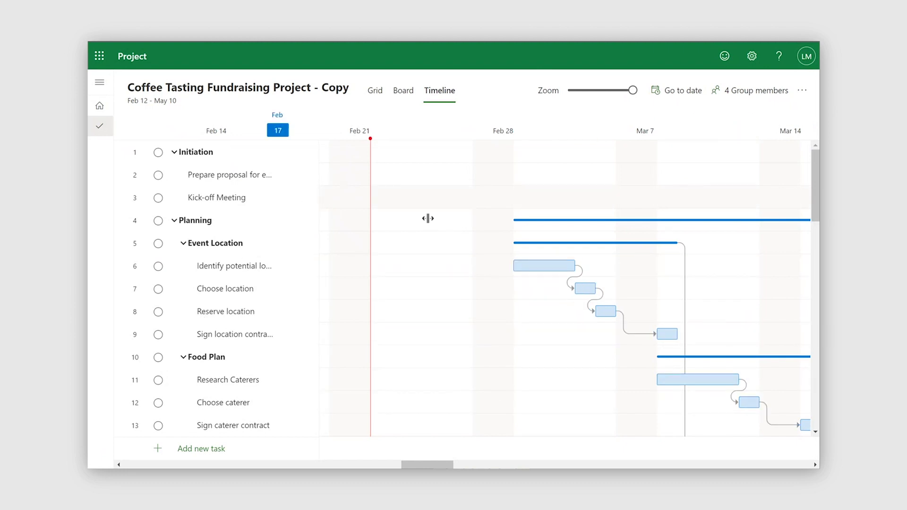
{"action": "left_click_drag", "start_coordinate": [428, 219], "coordinate": [428, 218]}
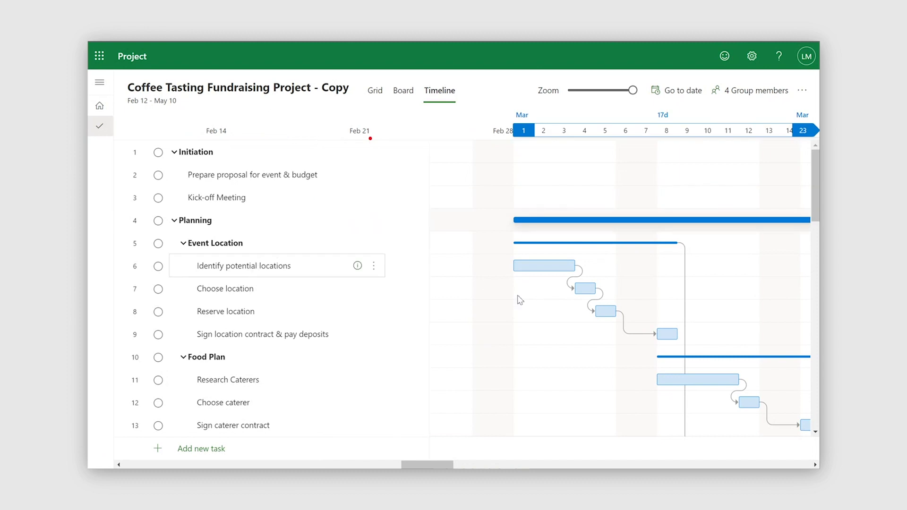
{"action": "left_click_drag", "start_coordinate": [562, 267], "coordinate": [605, 281]}
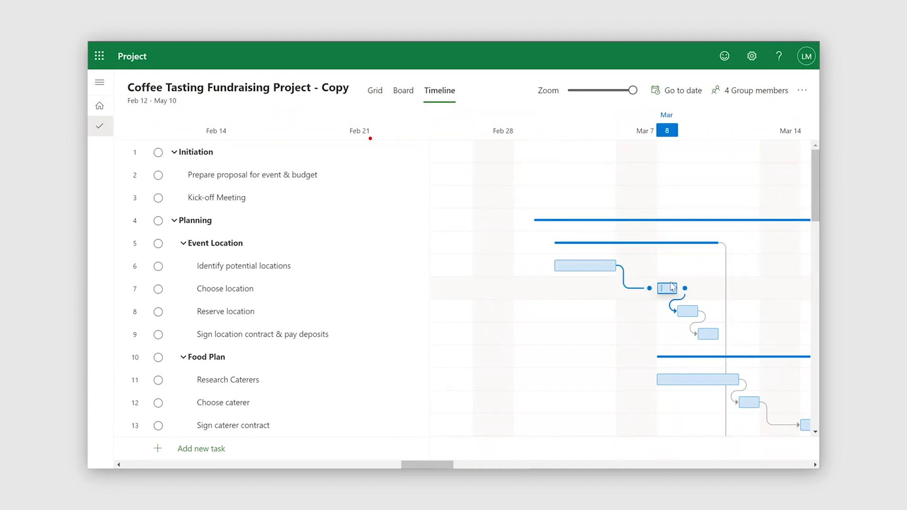
{"action": "mouse_move", "coordinate": [681, 312]}
{"action": "mouse_move", "coordinate": [703, 334]}
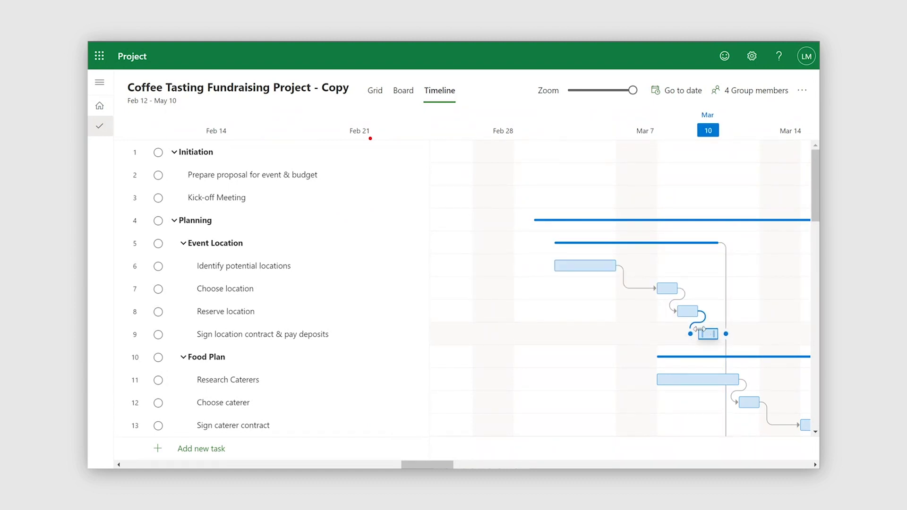
{"action": "mouse_move", "coordinate": [599, 268]}
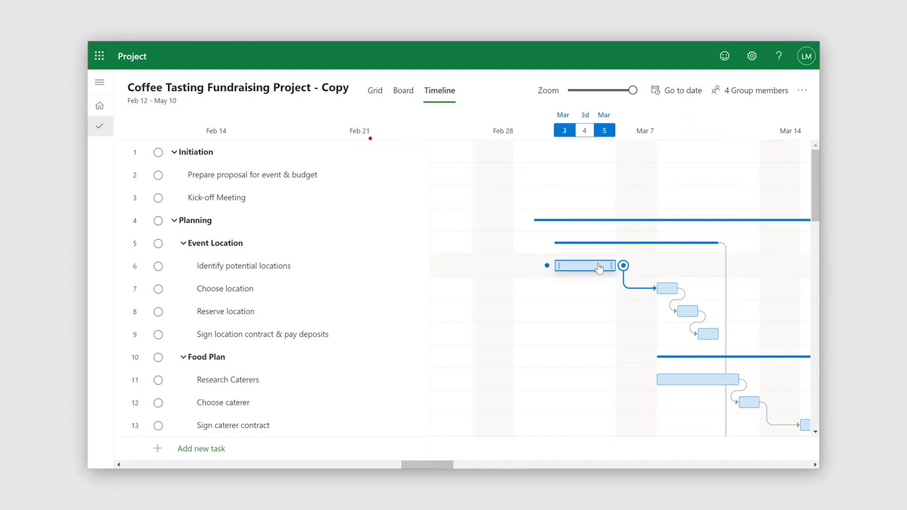
{"action": "mouse_move", "coordinate": [666, 288]}
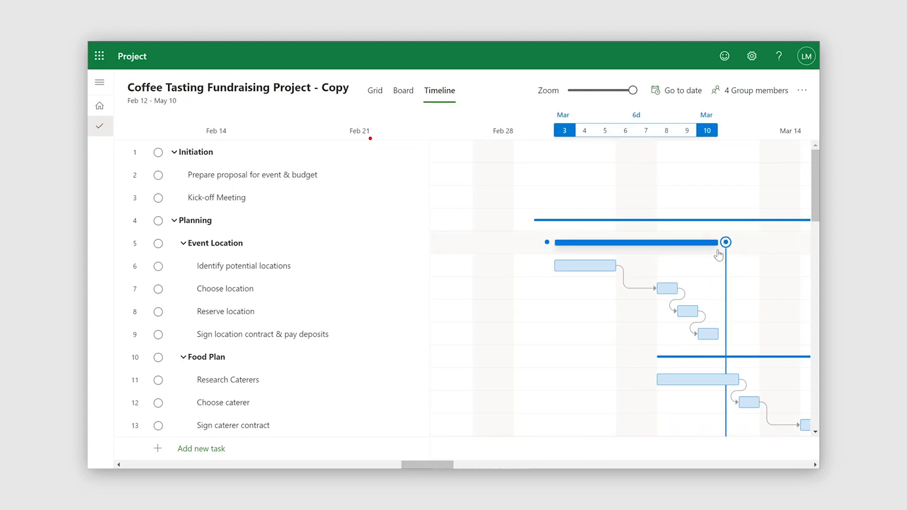
{"action": "mouse_move", "coordinate": [447, 464]}
{"action": "left_mouse_down"}
{"action": "mouse_move", "coordinate": [485, 461]}
{"action": "mouse_move", "coordinate": [460, 462]}
{"action": "left_mouse_up"}
{"action": "scroll", "coordinate": [475, 362], "scroll_direction": "down", "scroll_amount": 15}
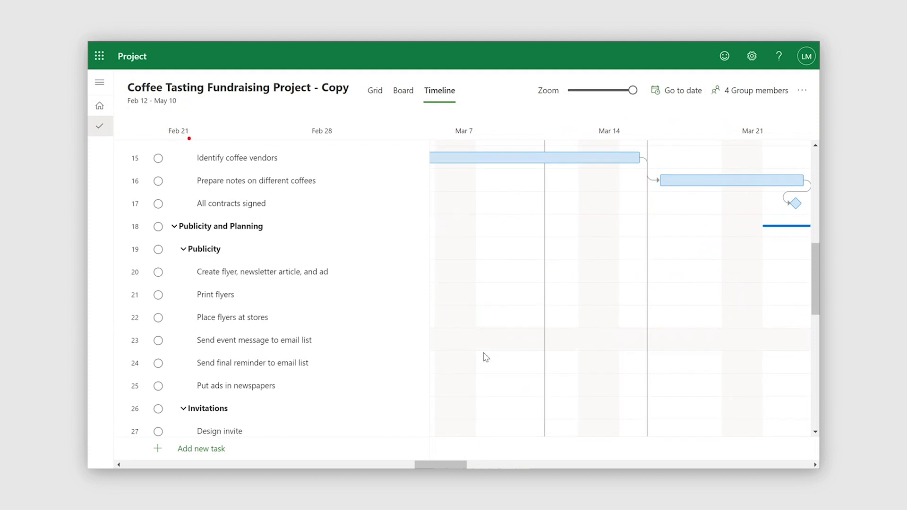
{"action": "scroll", "coordinate": [551, 264], "scroll_direction": "up", "scroll_amount": 1}
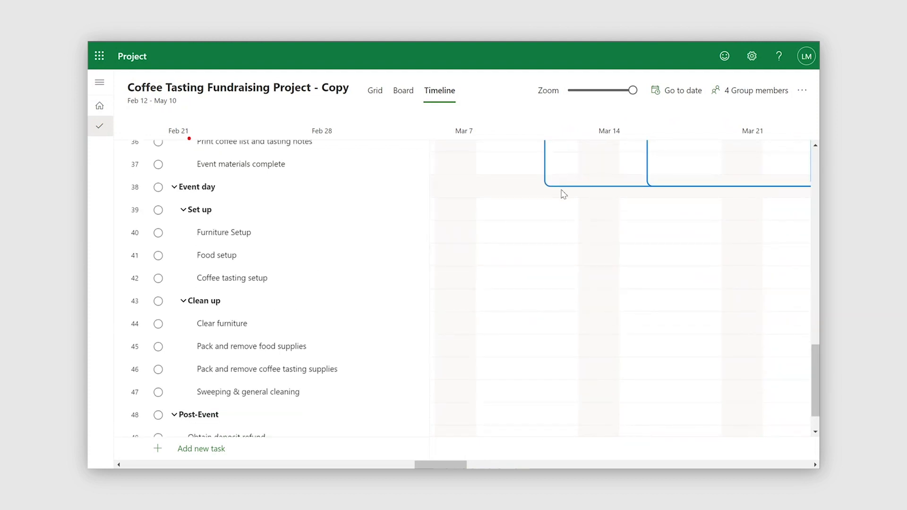
Zoom the timeline out and link Sign location contract & pay deposits as Design invite's predecessor
{"action": "scroll", "coordinate": [544, 191], "scroll_direction": "up", "scroll_amount": 4}
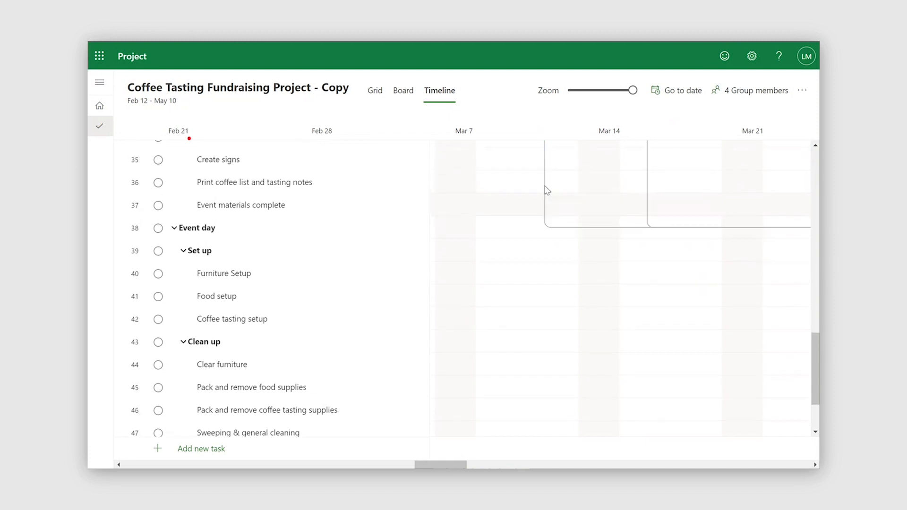
{"action": "scroll", "coordinate": [550, 189], "scroll_direction": "up", "scroll_amount": 10}
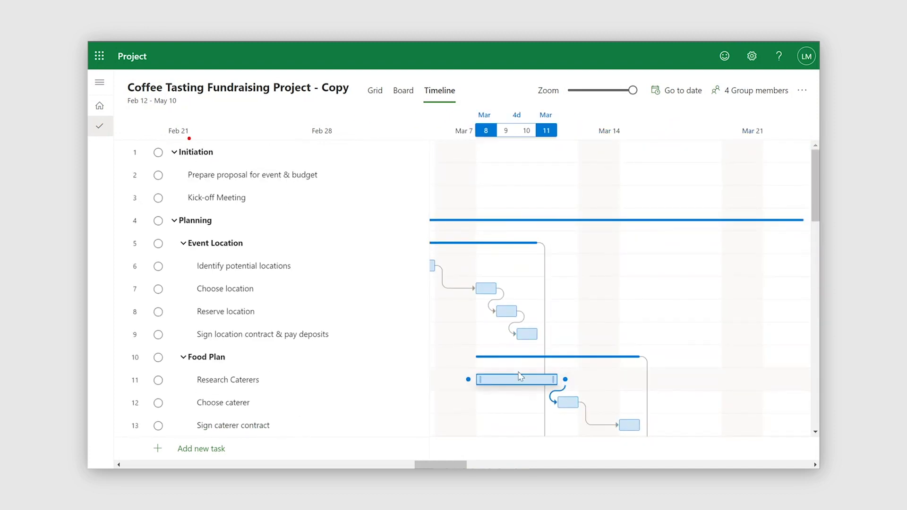
{"action": "scroll", "coordinate": [518, 373], "scroll_direction": "down", "scroll_amount": 2}
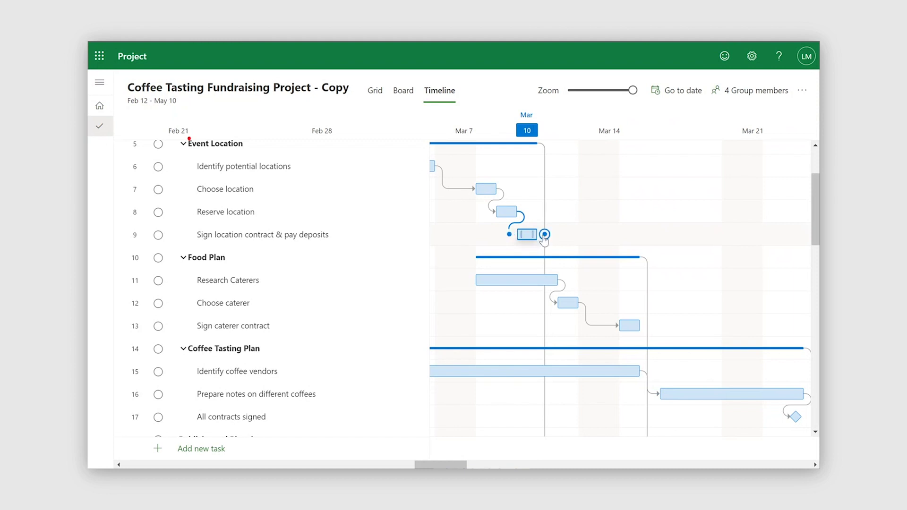
{"action": "left_click", "coordinate": [598, 90]}
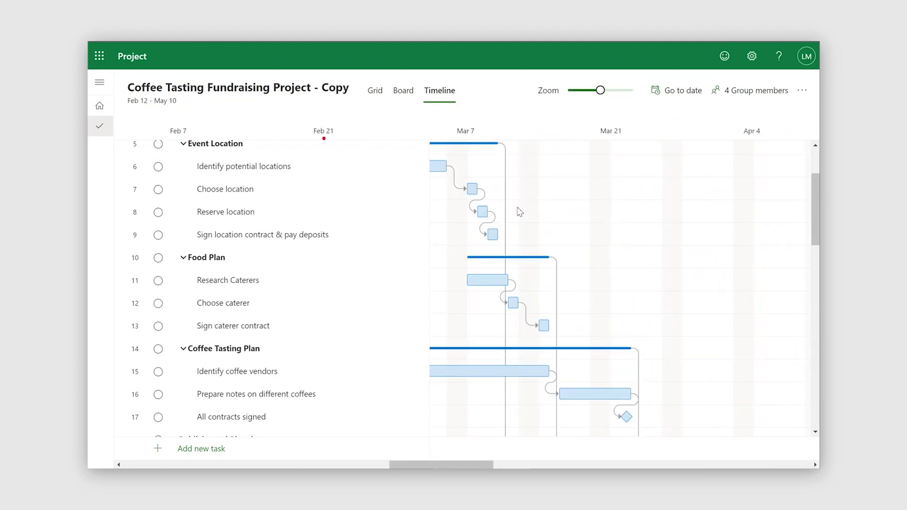
{"action": "left_click_drag", "start_coordinate": [504, 234], "coordinate": [548, 455]}
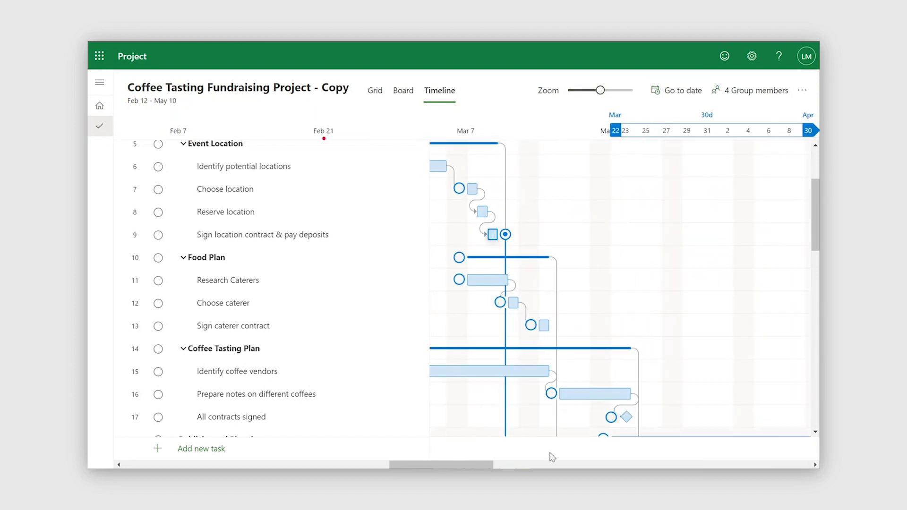
{"action": "scroll", "coordinate": [573, 379], "scroll_direction": "down", "scroll_amount": 6}
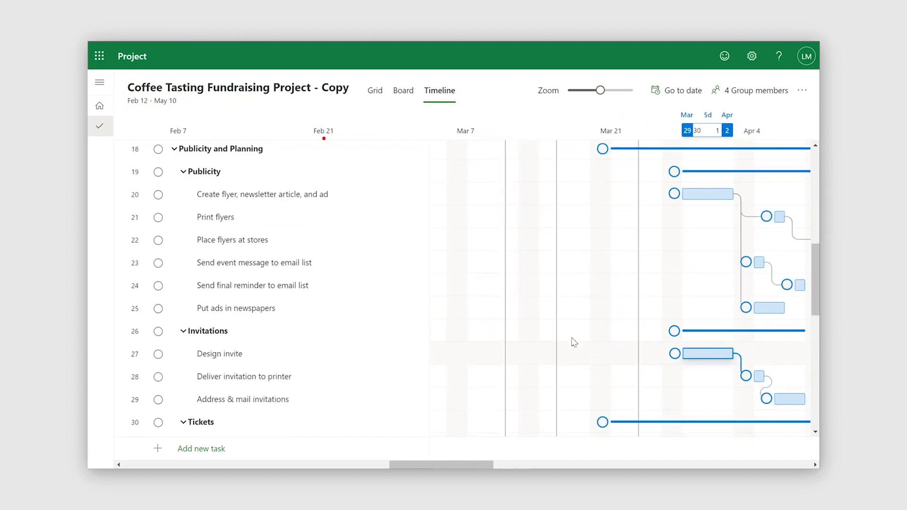
{"action": "scroll", "coordinate": [571, 340], "scroll_direction": "down", "scroll_amount": 2}
{"action": "left_click_drag", "start_coordinate": [672, 269], "coordinate": [678, 270]}
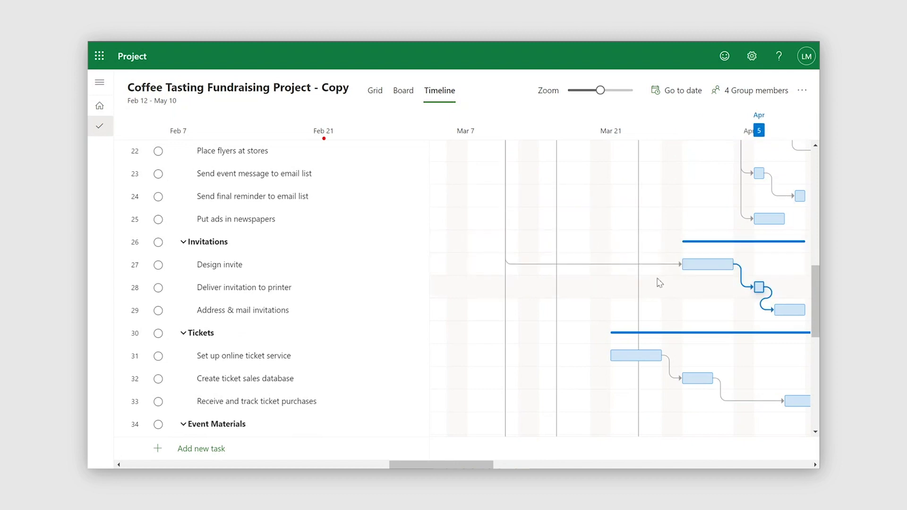
{"action": "scroll", "coordinate": [632, 343], "scroll_direction": "up", "scroll_amount": 5}
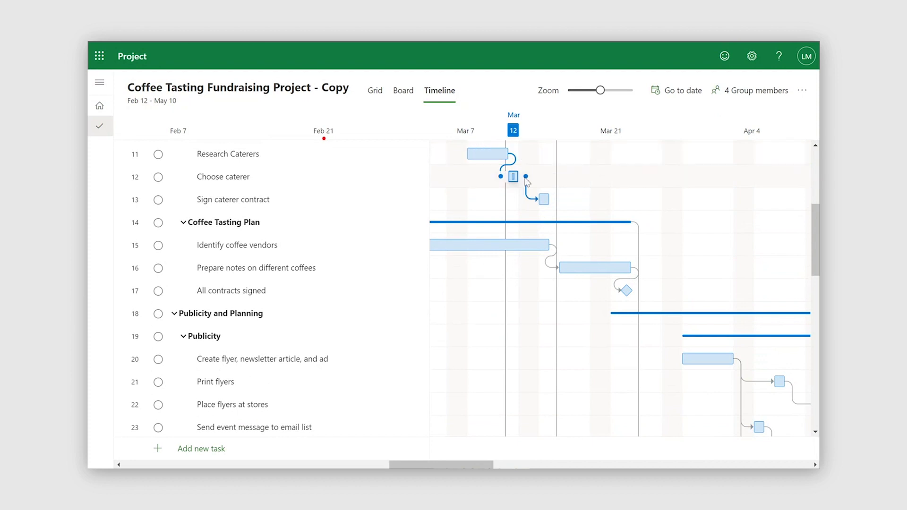
{"action": "scroll", "coordinate": [593, 283], "scroll_direction": "down", "scroll_amount": 6}
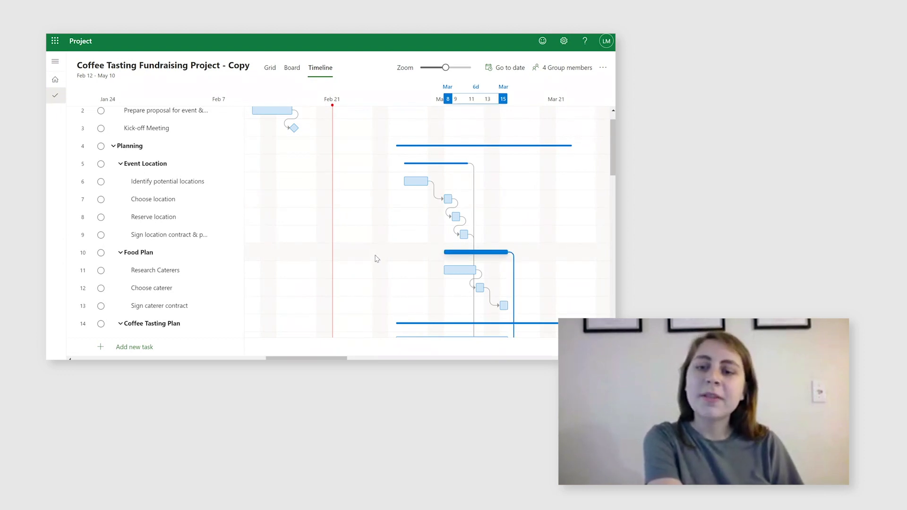
{"action": "mouse_move", "coordinate": [416, 186]}
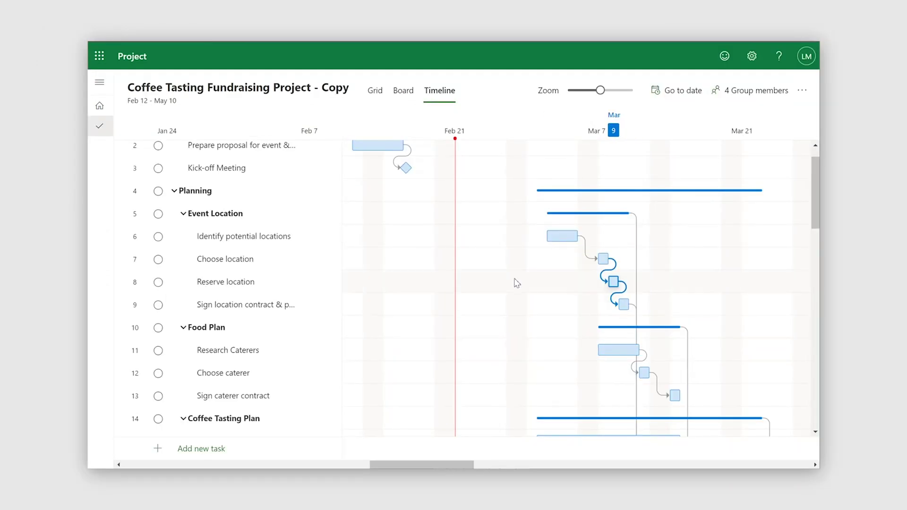
{"action": "mouse_move", "coordinate": [559, 238]}
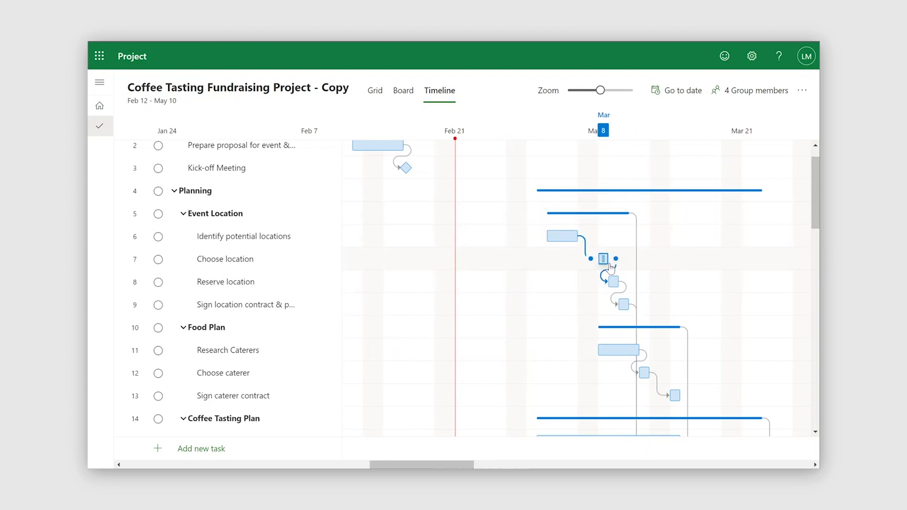
{"action": "left_click", "coordinate": [613, 281]}
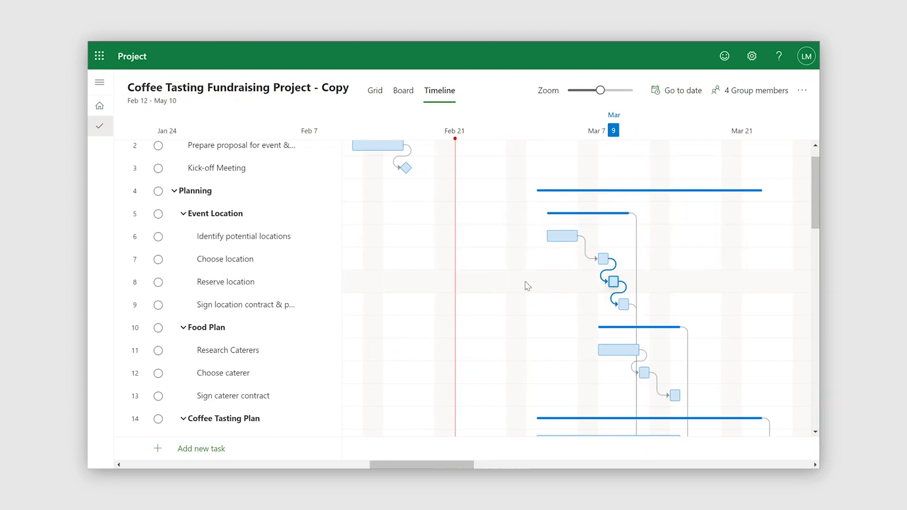
{"action": "scroll", "coordinate": [527, 286], "scroll_direction": "down", "scroll_amount": 2}
{"action": "scroll", "coordinate": [531, 280], "scroll_direction": "up", "scroll_amount": 2}
{"action": "scroll", "coordinate": [581, 344], "scroll_direction": "down", "scroll_amount": 5}
{"action": "scroll", "coordinate": [577, 336], "scroll_direction": "down", "scroll_amount": 10}
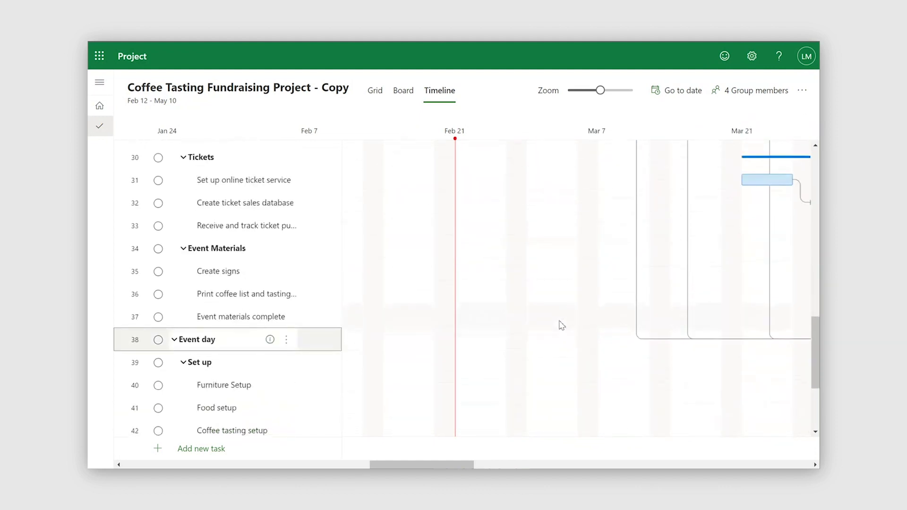
Open Event day's details and start-date calendar, then remove its start-no-earlier-than 05/03/2021 constraint
{"action": "left_click", "coordinate": [279, 305]}
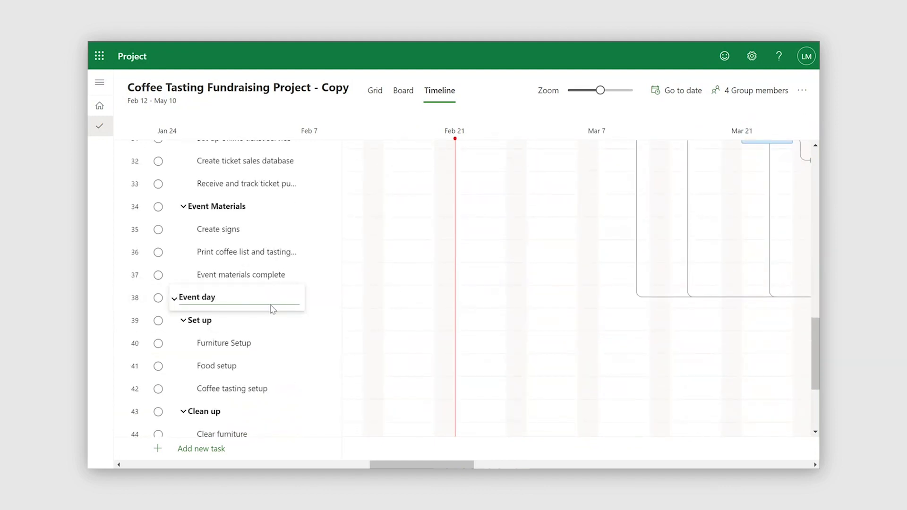
{"action": "left_click", "coordinate": [270, 298]}
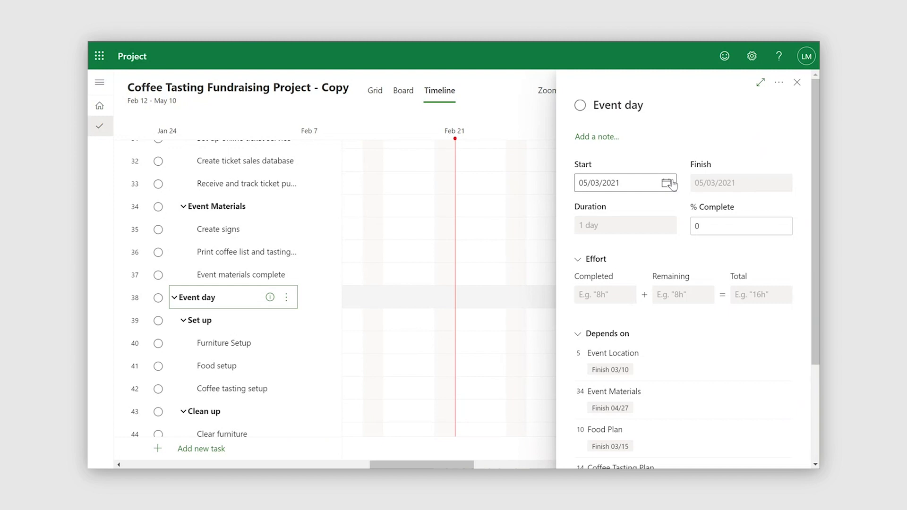
{"action": "left_click", "coordinate": [666, 184]}
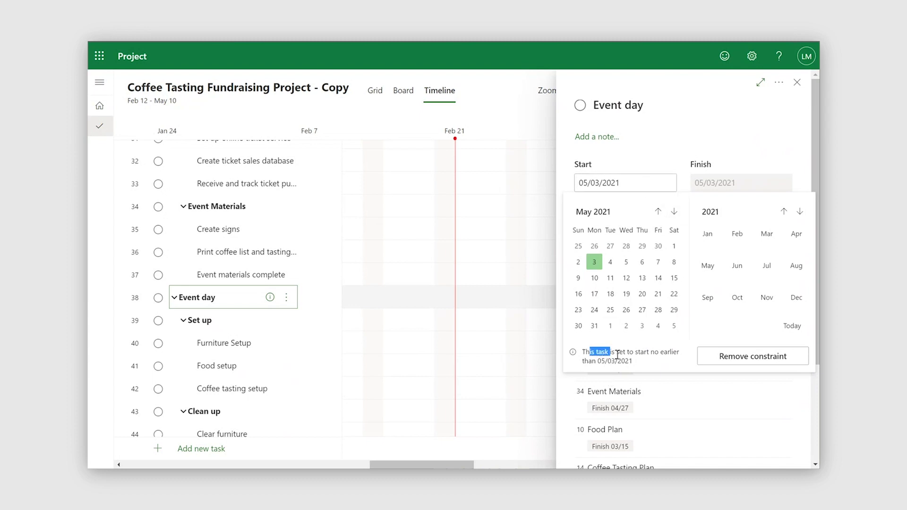
{"action": "left_click_drag", "start_coordinate": [617, 355], "coordinate": [640, 365]}
{"action": "left_click", "coordinate": [640, 365]}
{"action": "left_click", "coordinate": [724, 363]}
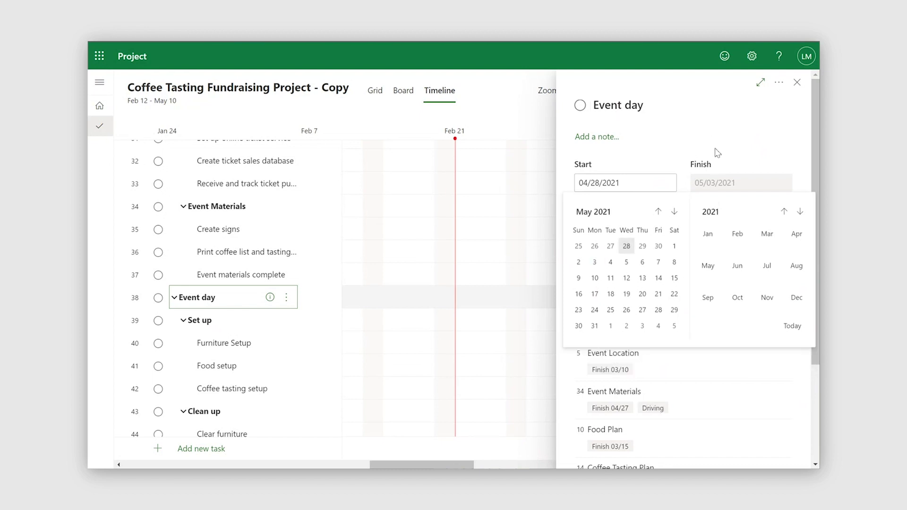
Set Event day's start back to May 3, 2021 in the Start date calendar
{"action": "left_click", "coordinate": [670, 166]}
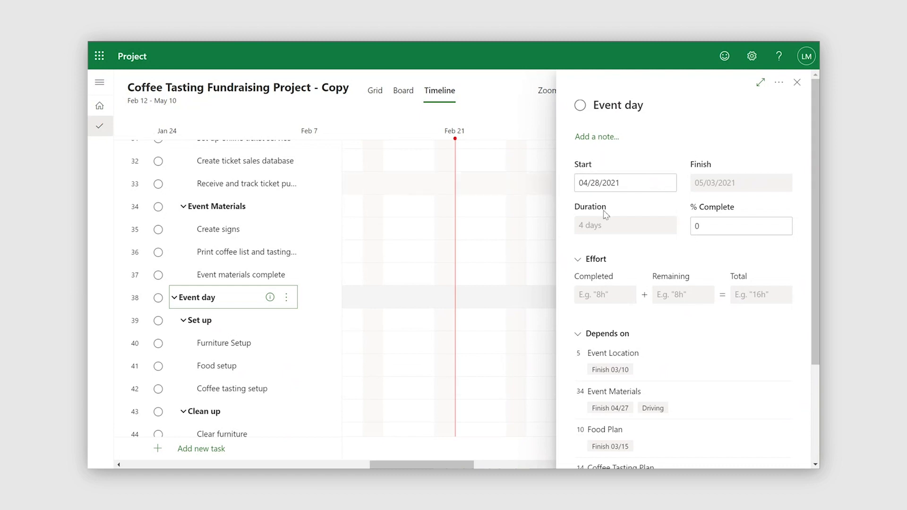
{"action": "left_click", "coordinate": [665, 184]}
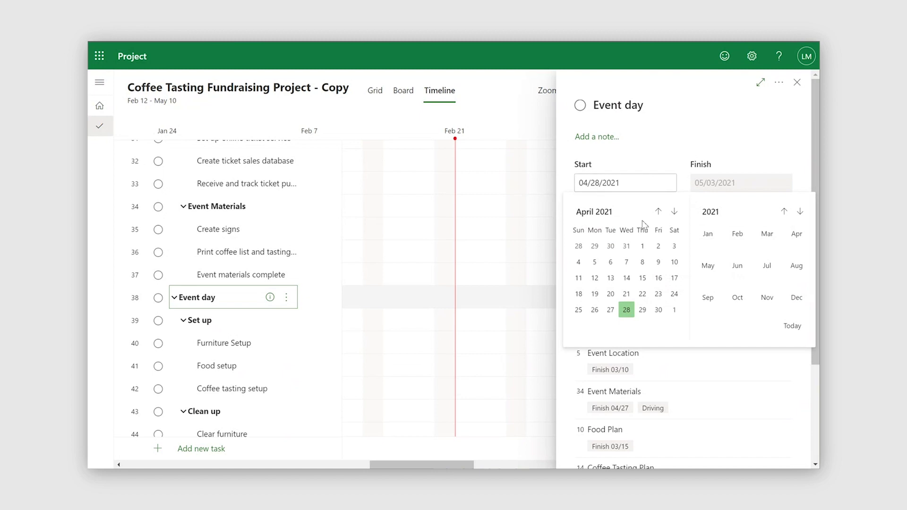
{"action": "left_click", "coordinate": [674, 214]}
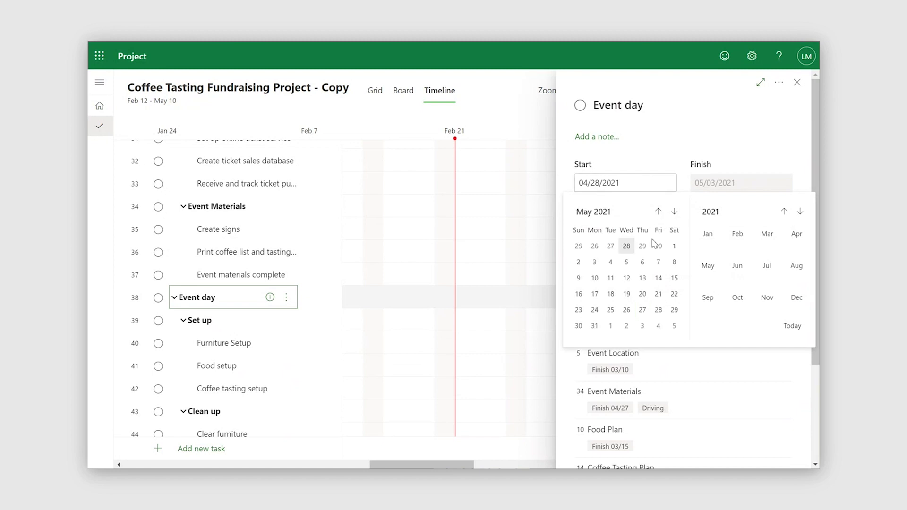
{"action": "left_click", "coordinate": [595, 262]}
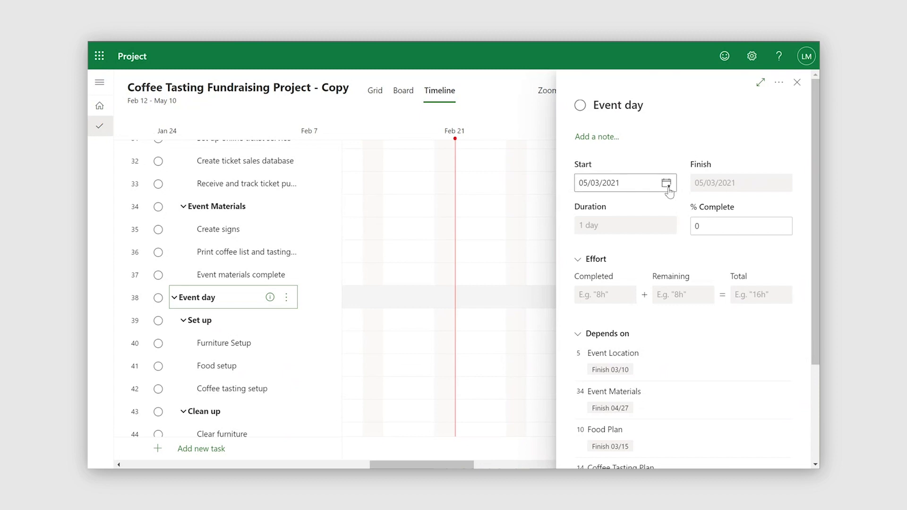
{"action": "left_click", "coordinate": [666, 184]}
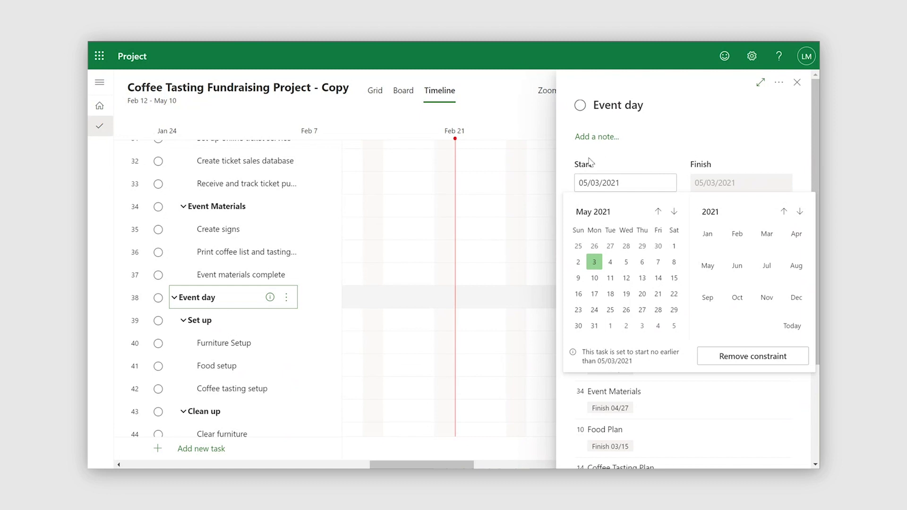
{"action": "left_click", "coordinate": [799, 173]}
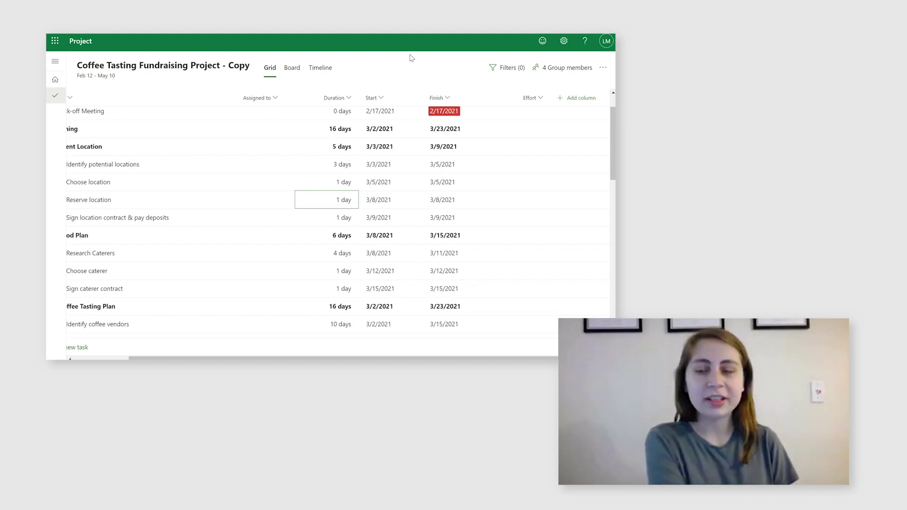
View the list of the project's four group members, then close it
{"action": "left_click", "coordinate": [576, 67]}
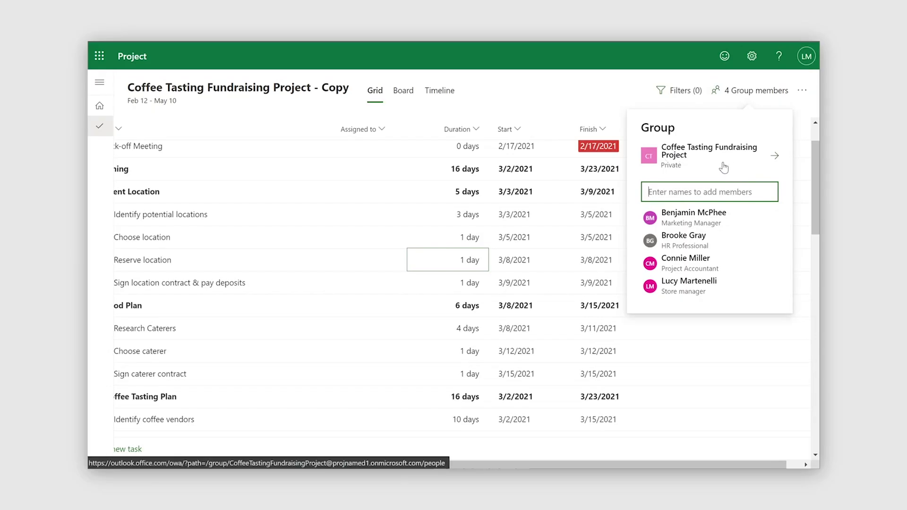
{"action": "left_click", "coordinate": [743, 92]}
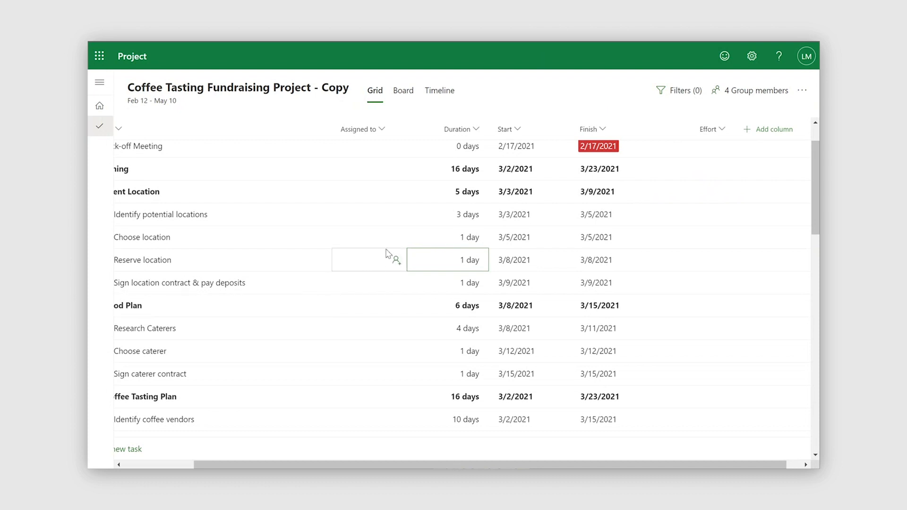
Assign a team member to Choose location from its Assigned to list
{"action": "left_click", "coordinate": [396, 236]}
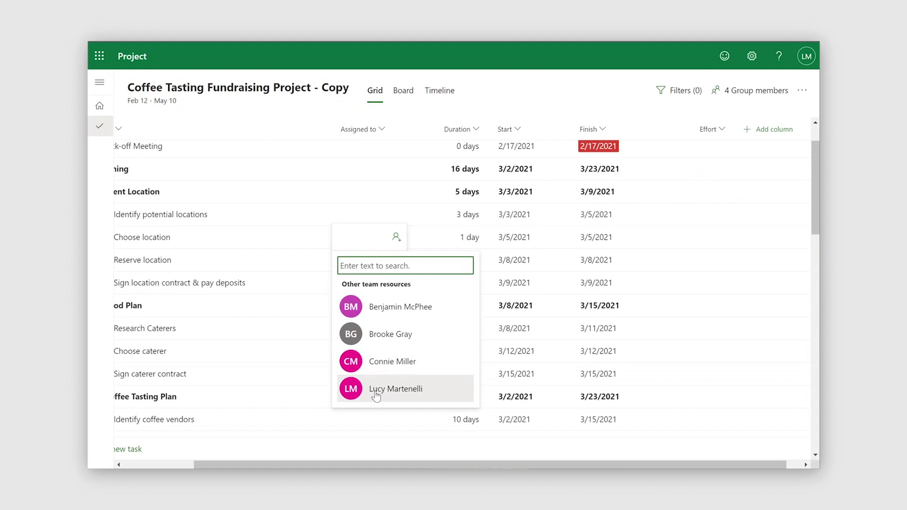
{"action": "left_click", "coordinate": [376, 392]}
{"action": "left_click", "coordinate": [523, 92]}
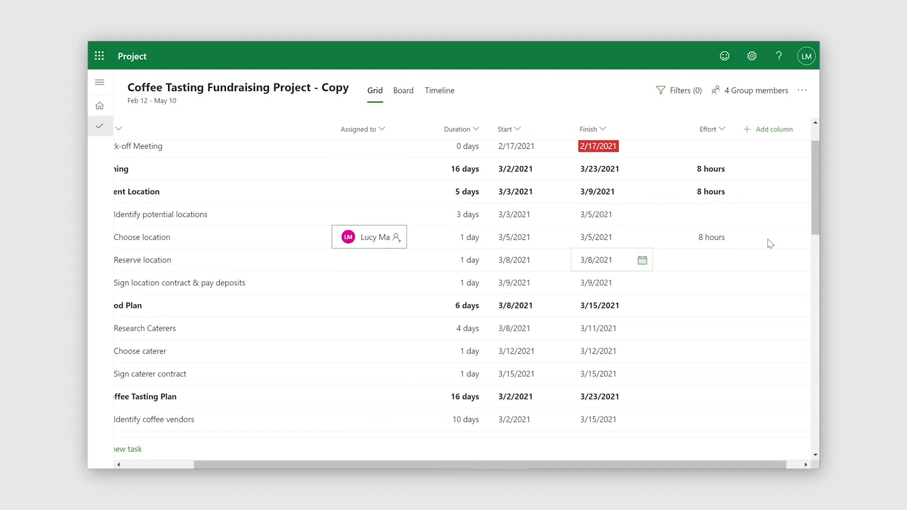
Set Choose location's effort to 2 hours
{"action": "left_click", "coordinate": [699, 237]}
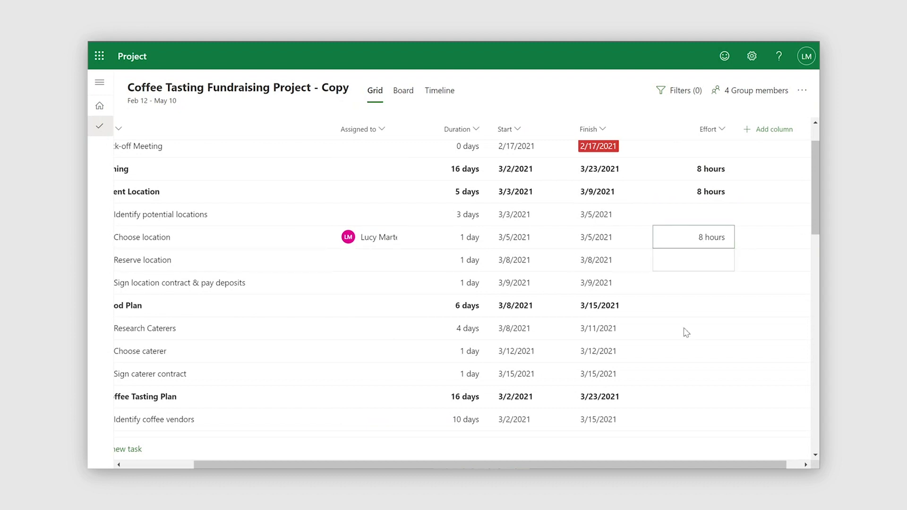
{"action": "type", "text": "2 hours"}
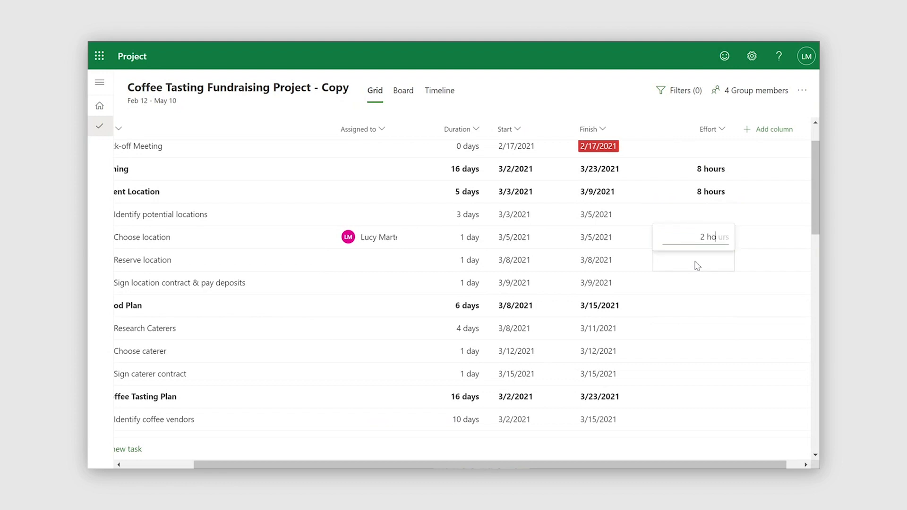
{"action": "key", "text": "Return"}
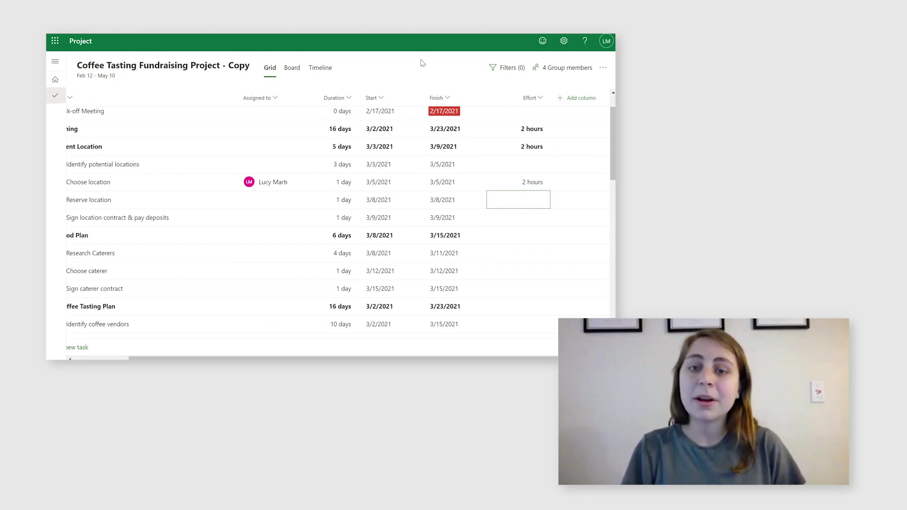
Add a second team member to Choose location's assignees
{"action": "left_click", "coordinate": [289, 186]}
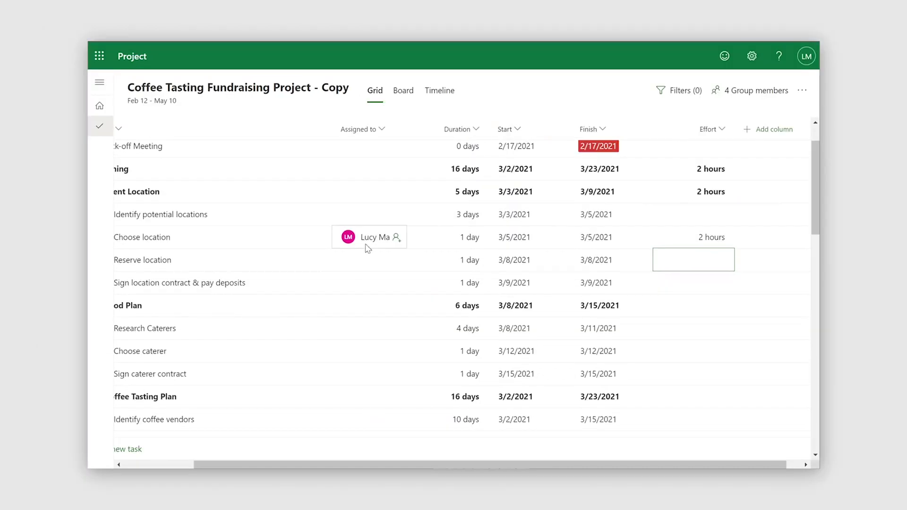
{"action": "left_click", "coordinate": [396, 237]}
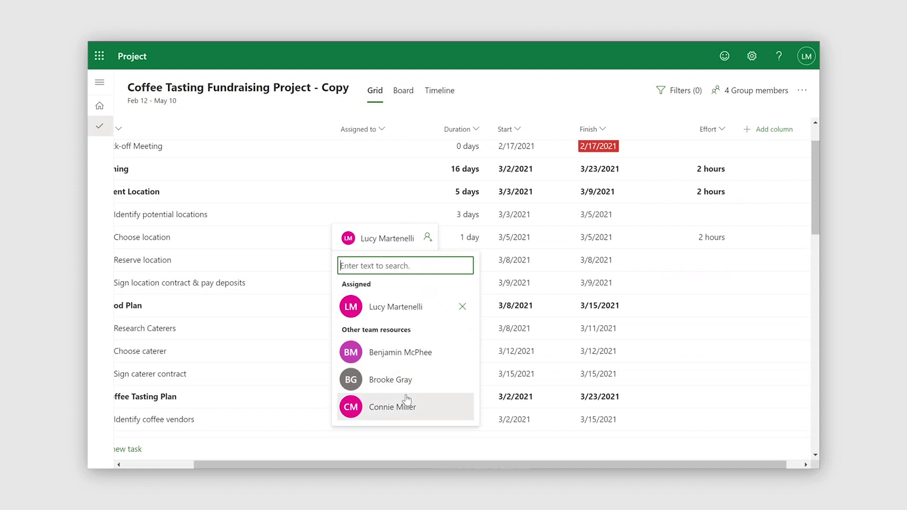
{"action": "left_click", "coordinate": [413, 380]}
{"action": "right_click", "coordinate": [413, 380]}
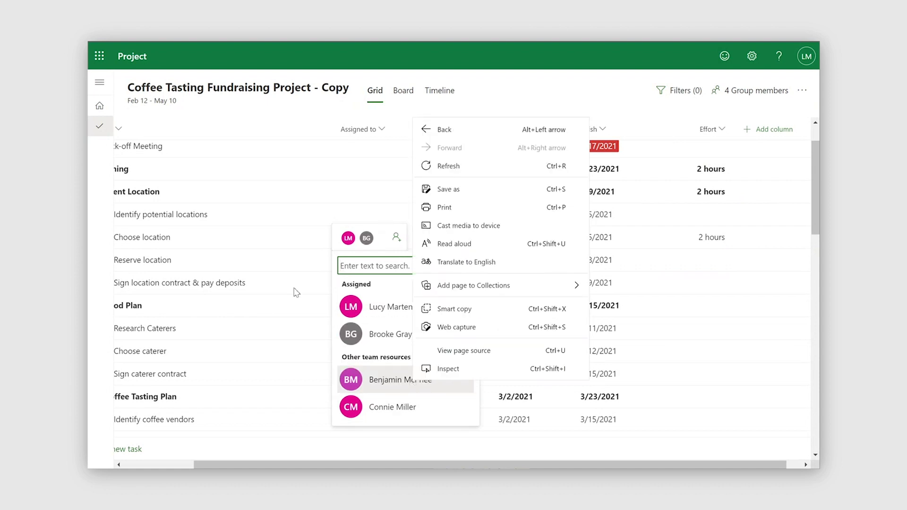
{"action": "left_click", "coordinate": [287, 332]}
{"action": "left_click", "coordinate": [289, 263]}
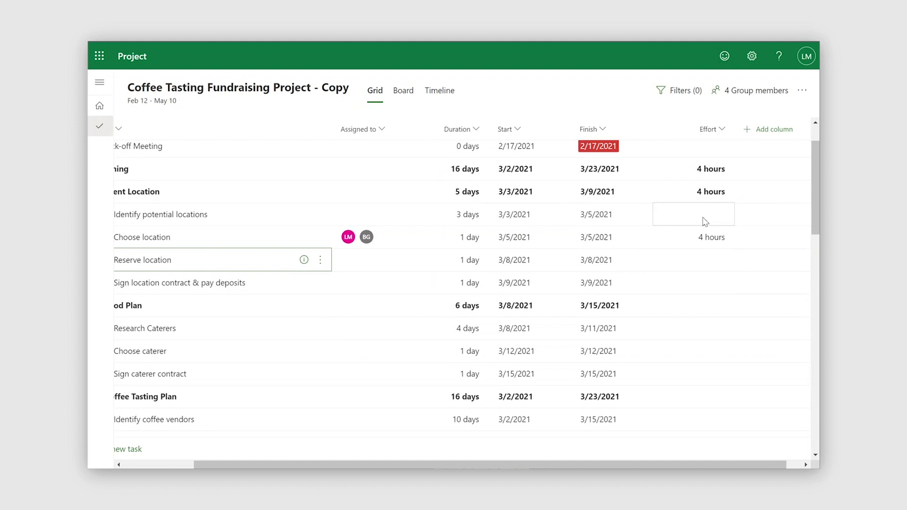
Re-enter Choose location's effort as 2 hours
{"action": "left_click", "coordinate": [698, 241]}
{"action": "type", "text": "2 hours"}
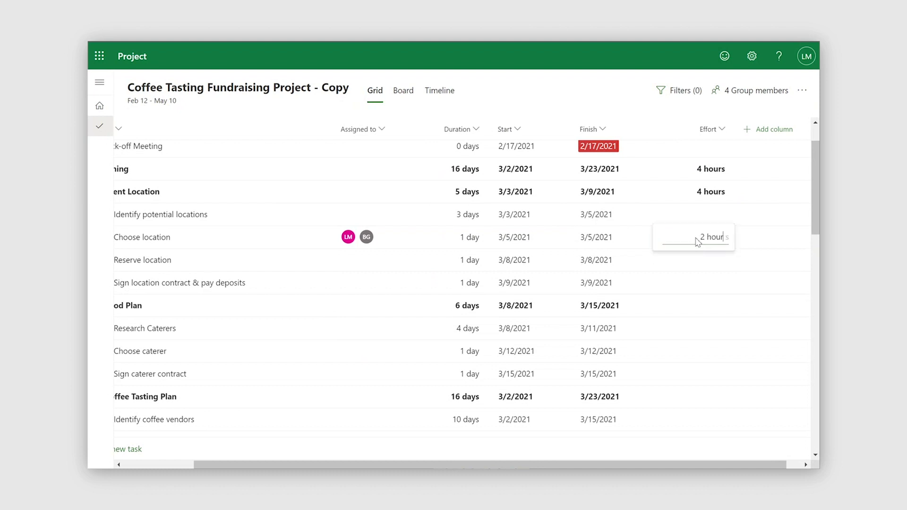
{"action": "key", "text": "Return"}
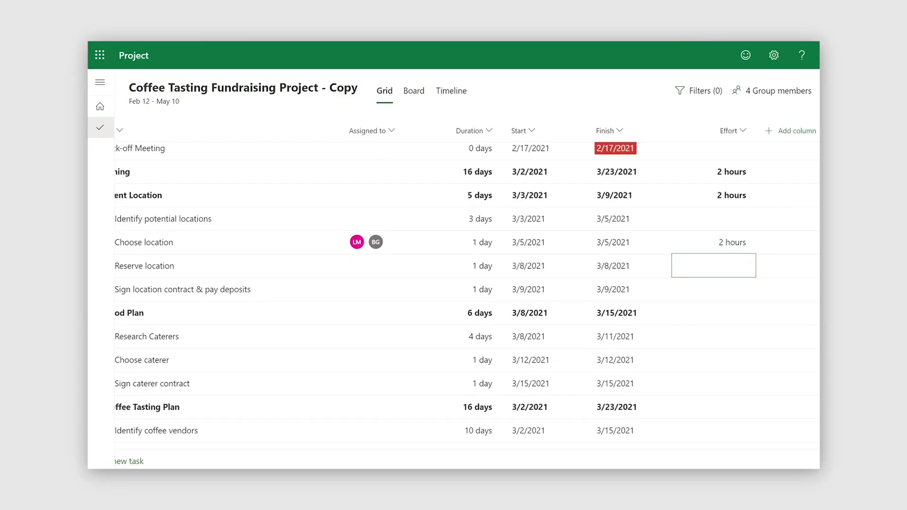
Start 'I like something' feedback with the comment 'Great job guys!'
{"action": "left_click", "coordinate": [744, 56]}
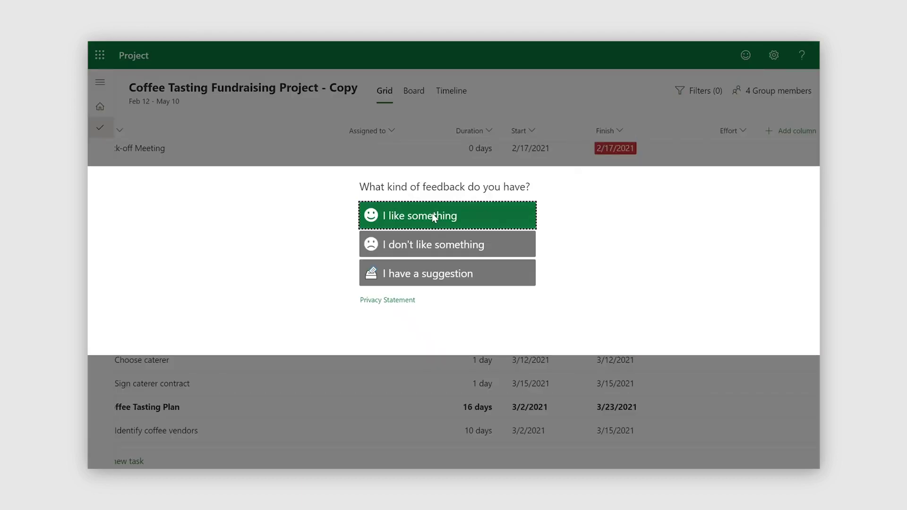
{"action": "left_click", "coordinate": [457, 226]}
{"action": "type", "text": "Great j"}
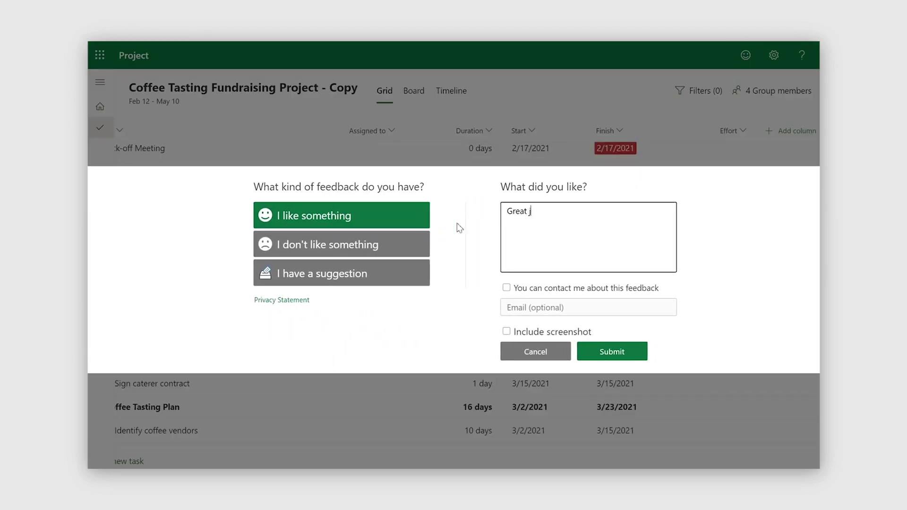
{"action": "type", "text": "ob guys!"}
{"action": "left_click", "coordinate": [596, 349]}
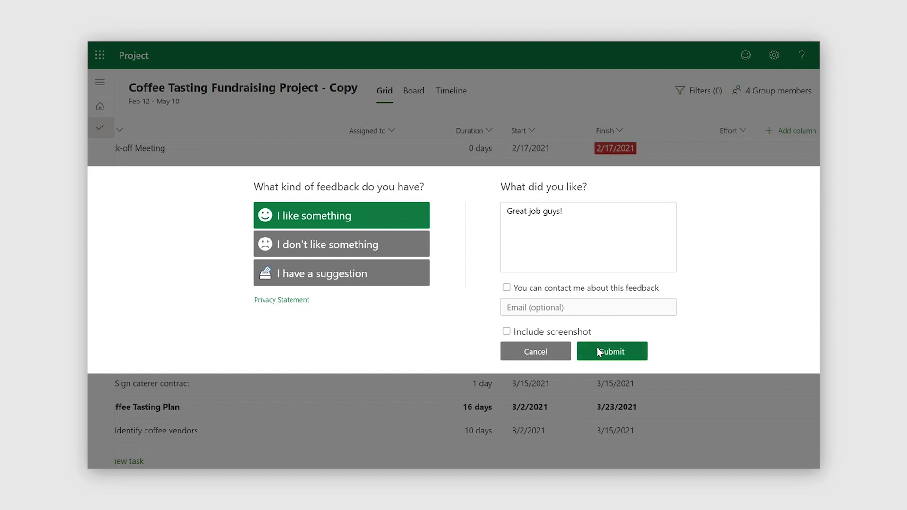